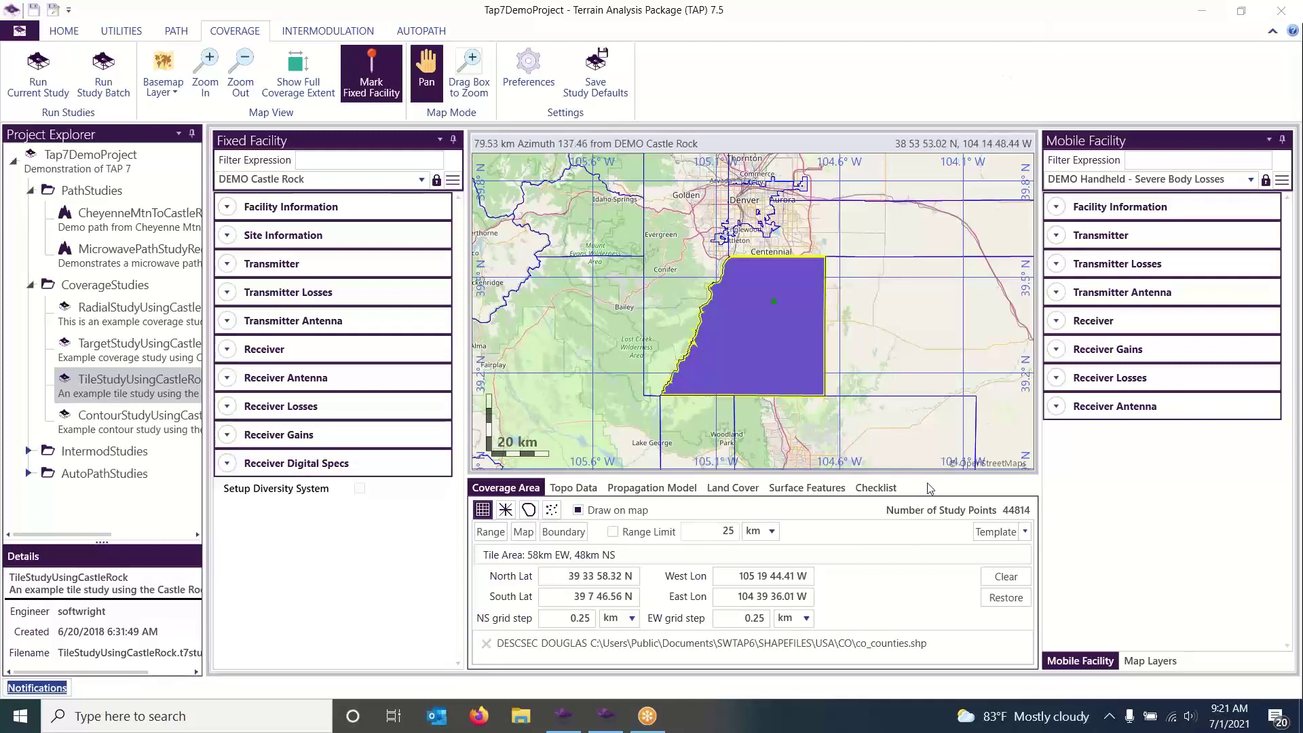
Review the coverage study's checklist and choose TalkOut and TalkBack as the coverage run option.
left_click(884, 489)
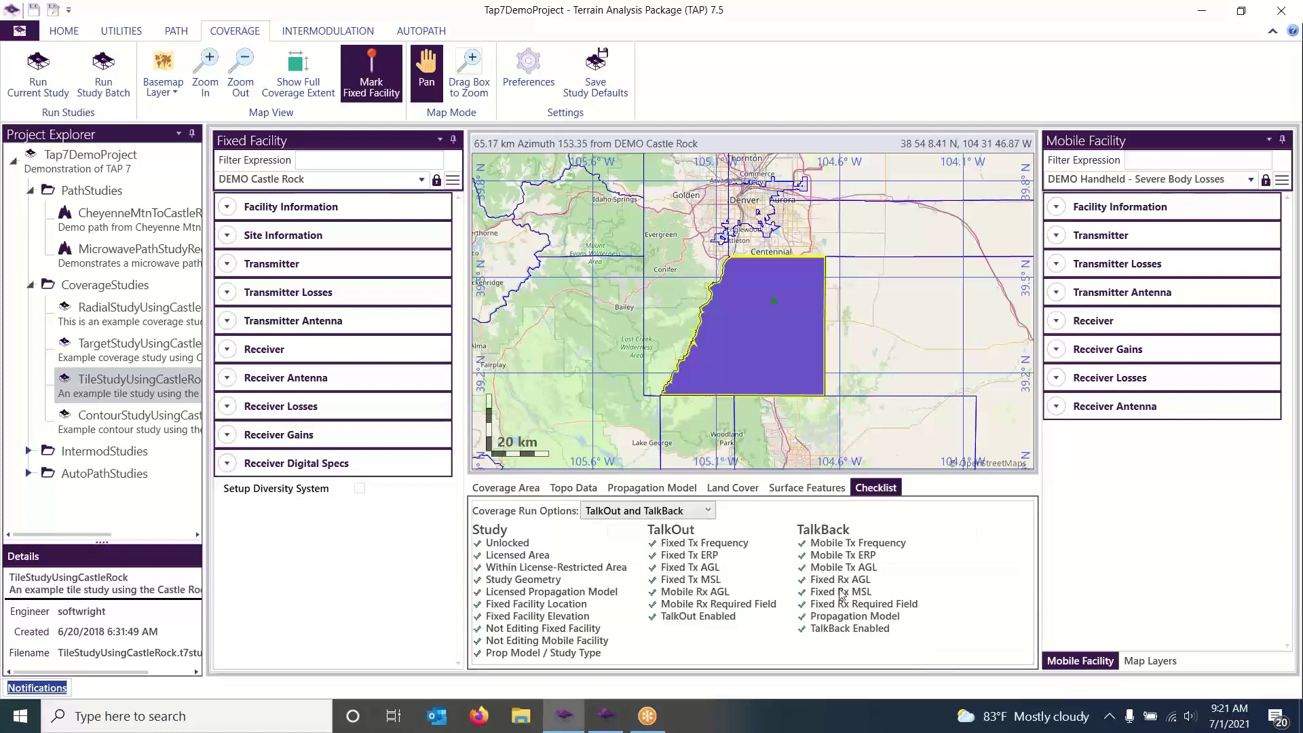
left_click(709, 510)
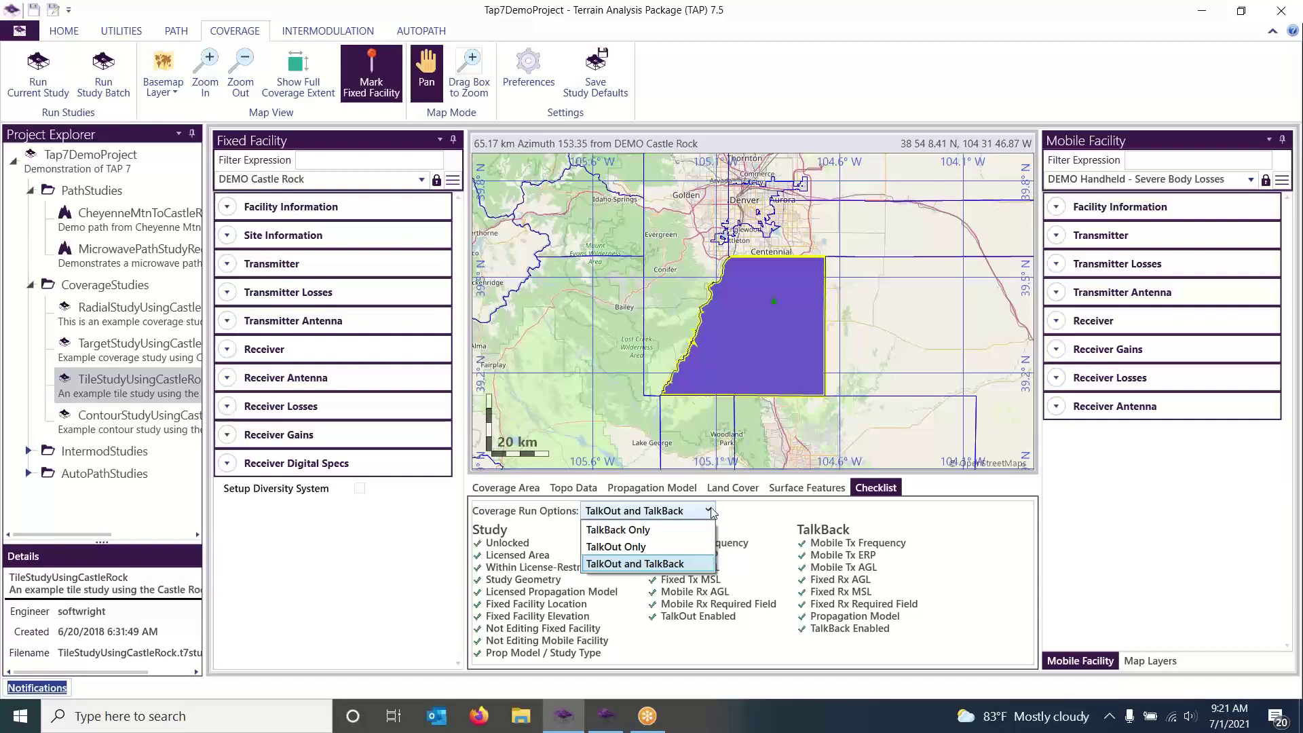
left_click(619, 564)
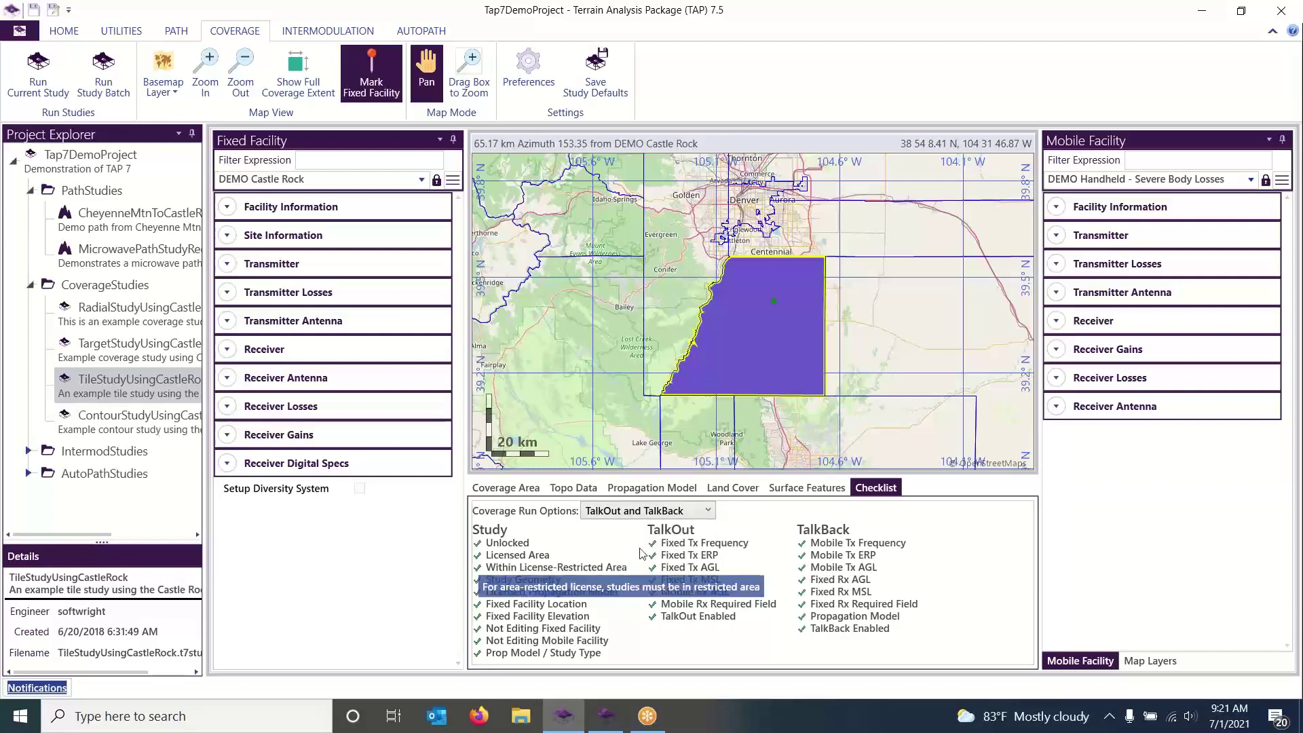
left_click(708, 510)
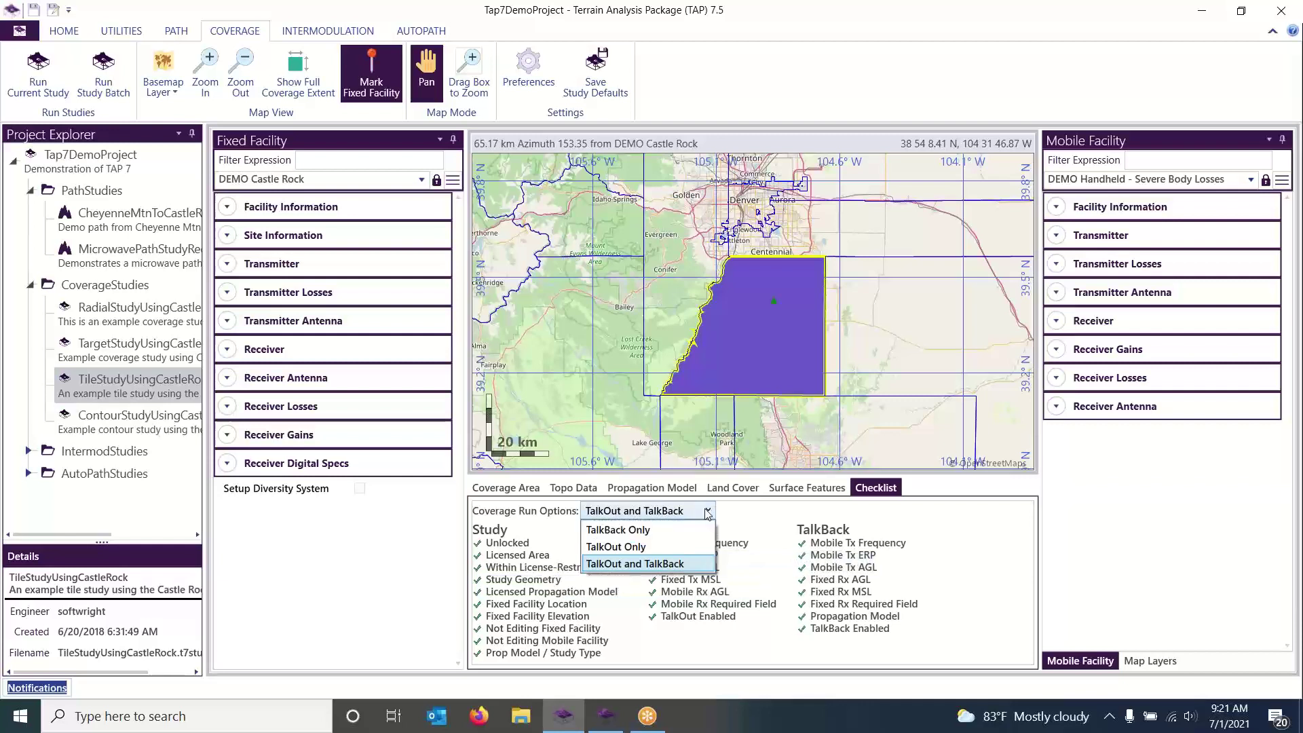
left_click(634, 563)
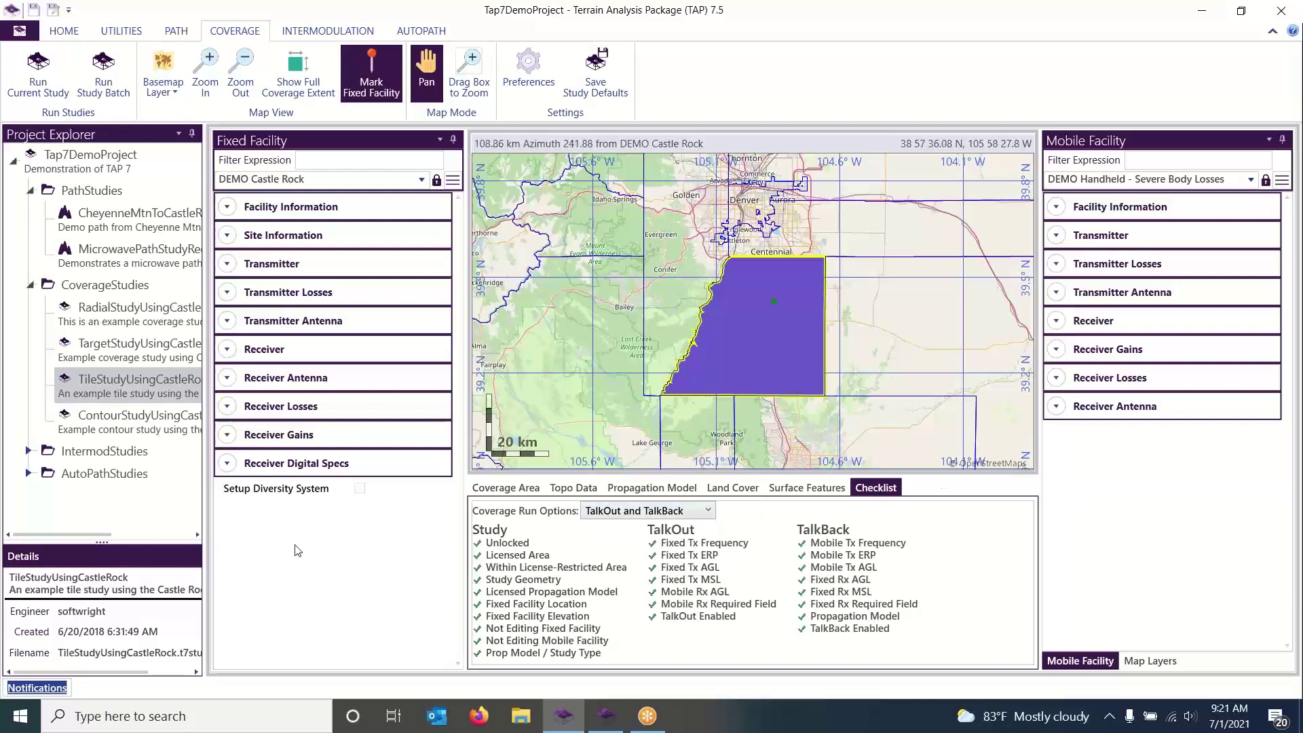
Run a study batch containing RadialStudyUsingCastleRockTransmitter and TileStudyUsingCastleRock.
left_click(105, 88)
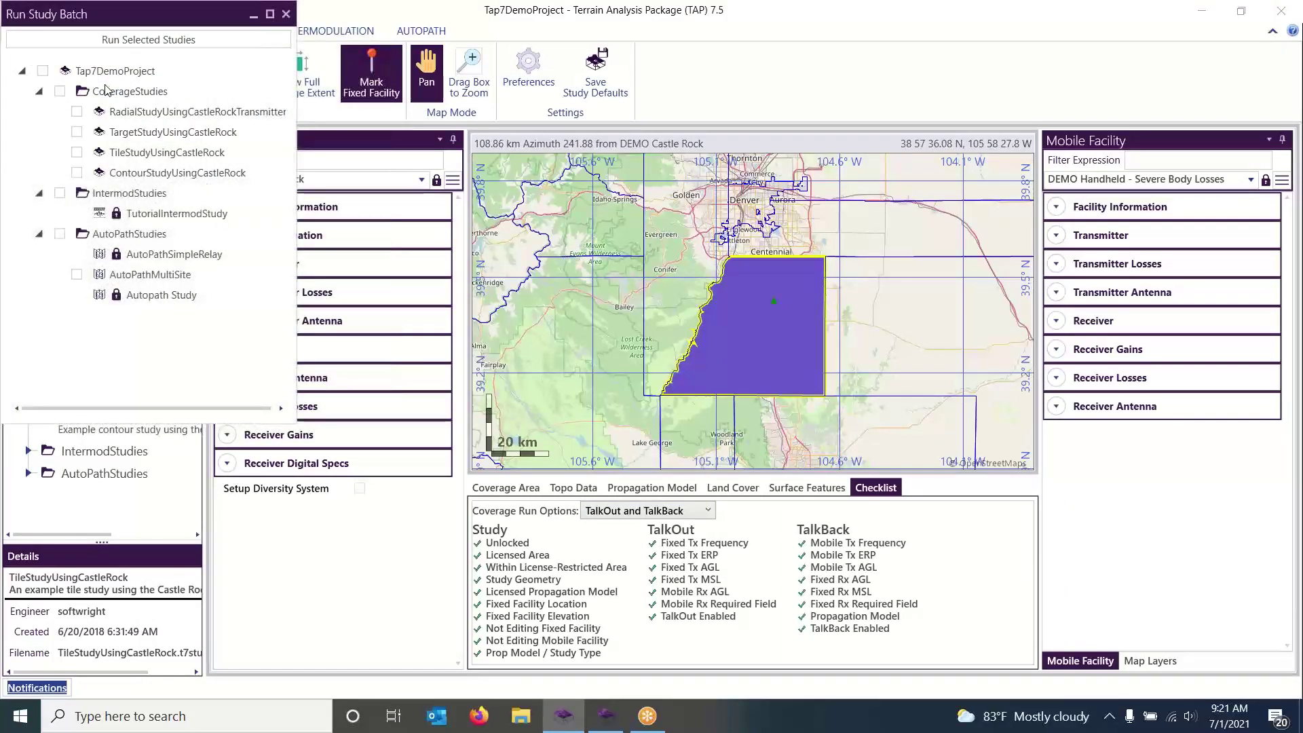
left_click(76, 112)
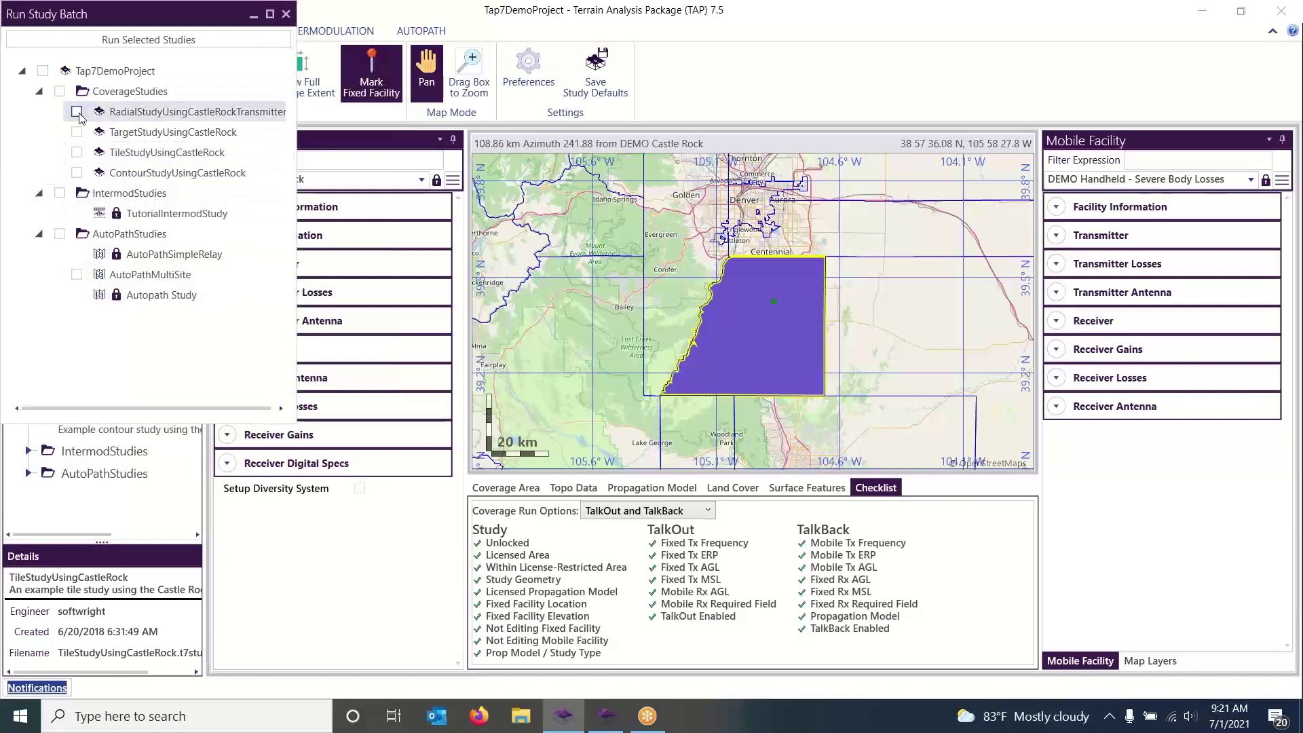
left_click(77, 152)
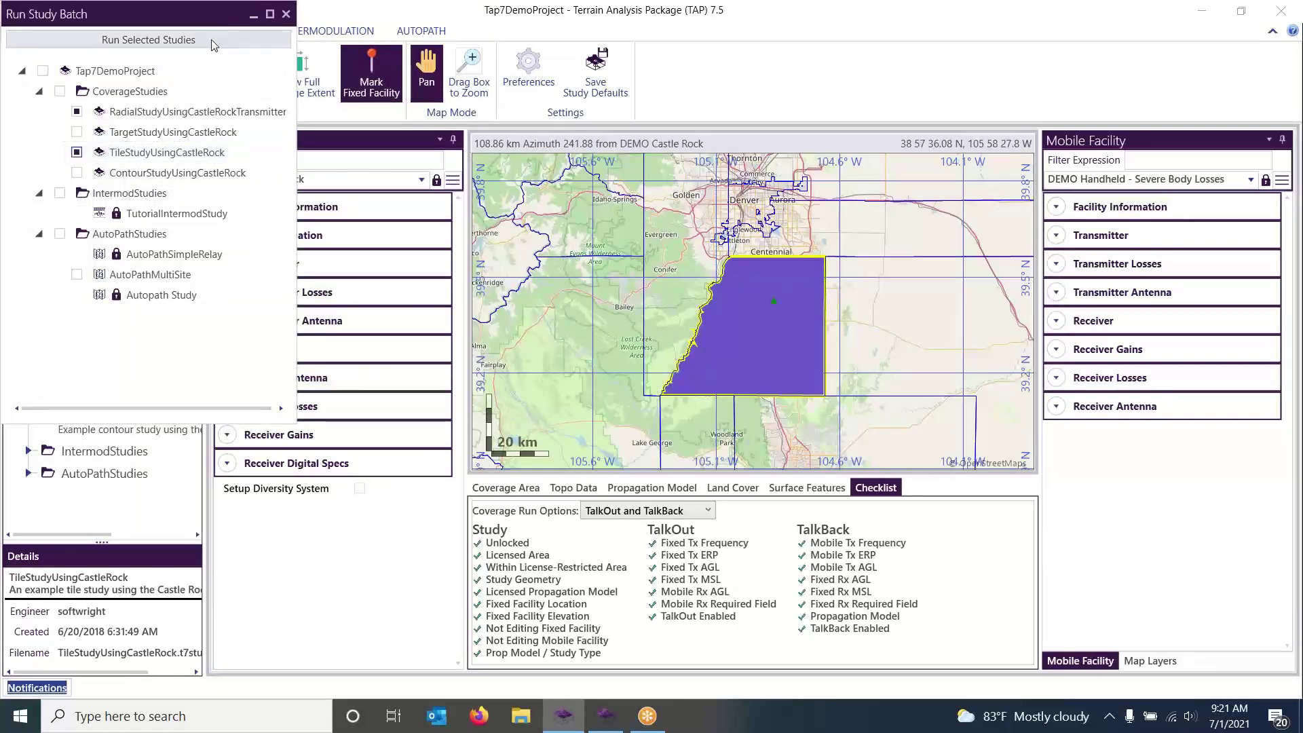
left_click(192, 42)
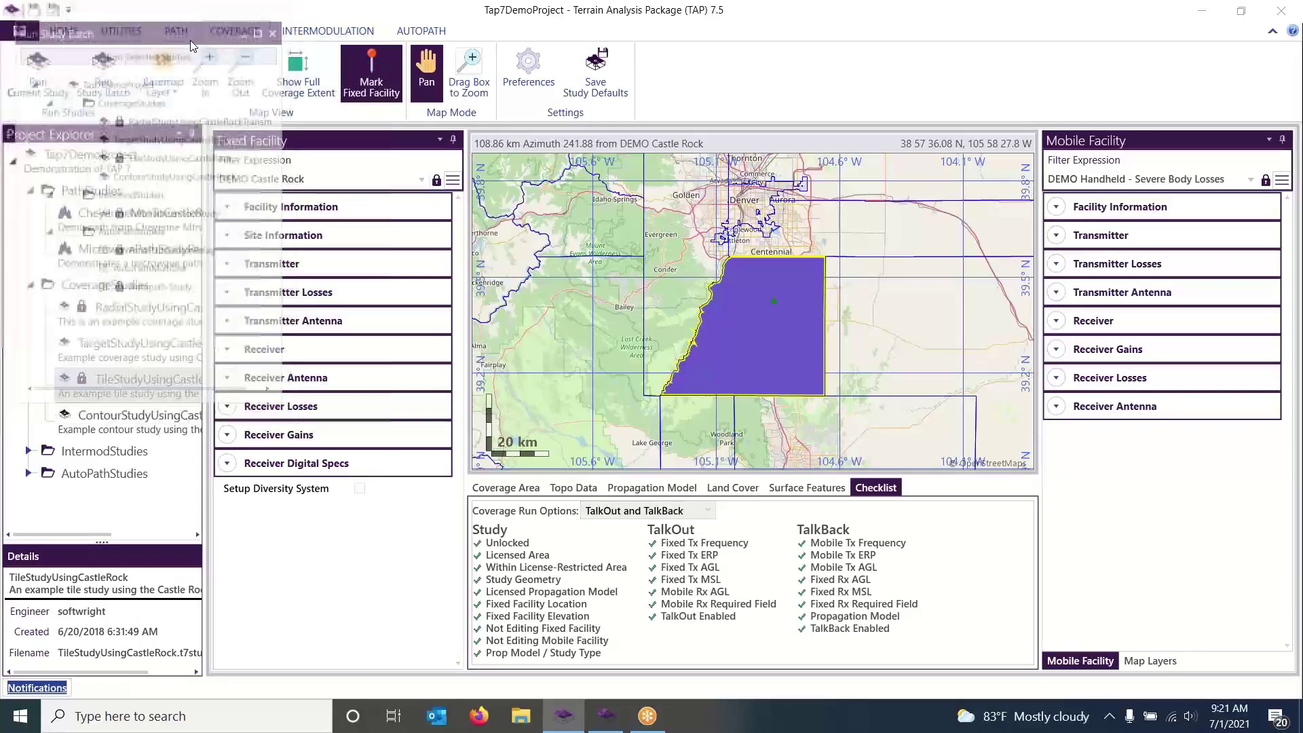
Switch to TAP Mapper, load only TileStudyUsingCastleRock from the project's studies, and overwrite the existing map file.
left_click(616, 720)
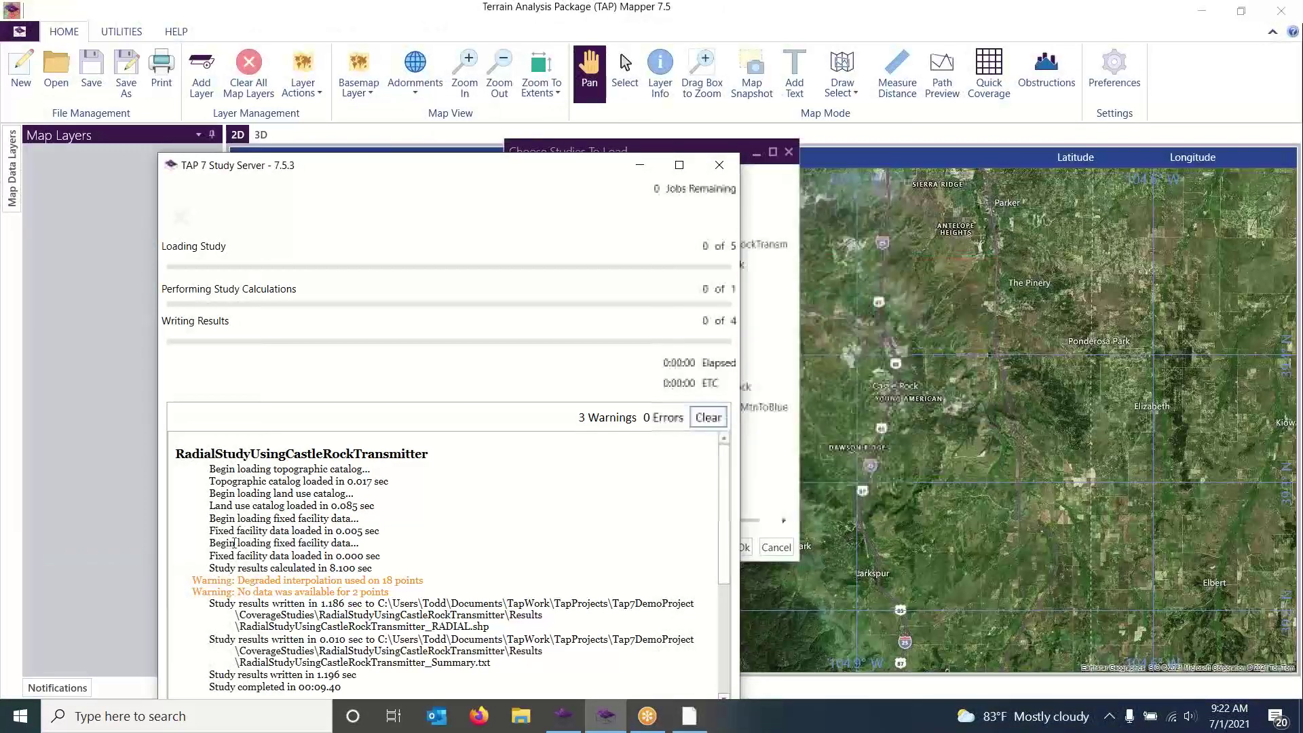
left_click(642, 164)
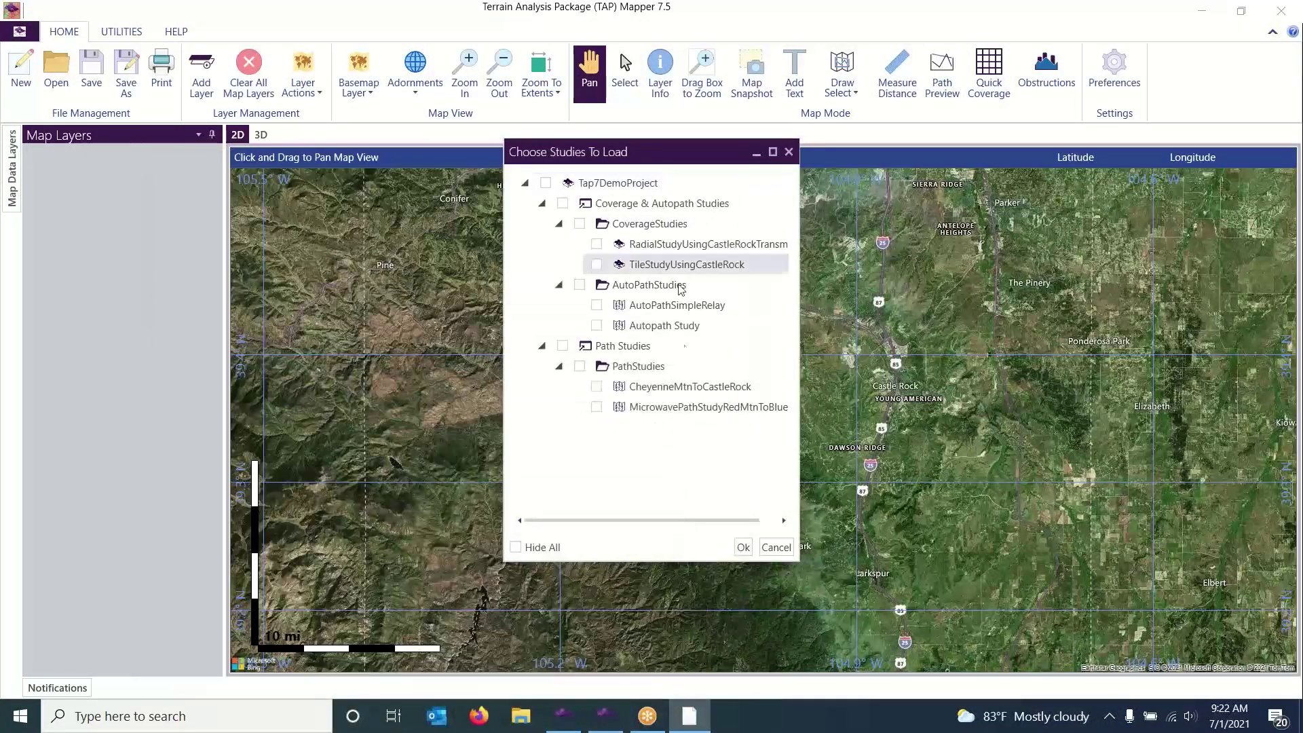
left_click(516, 551)
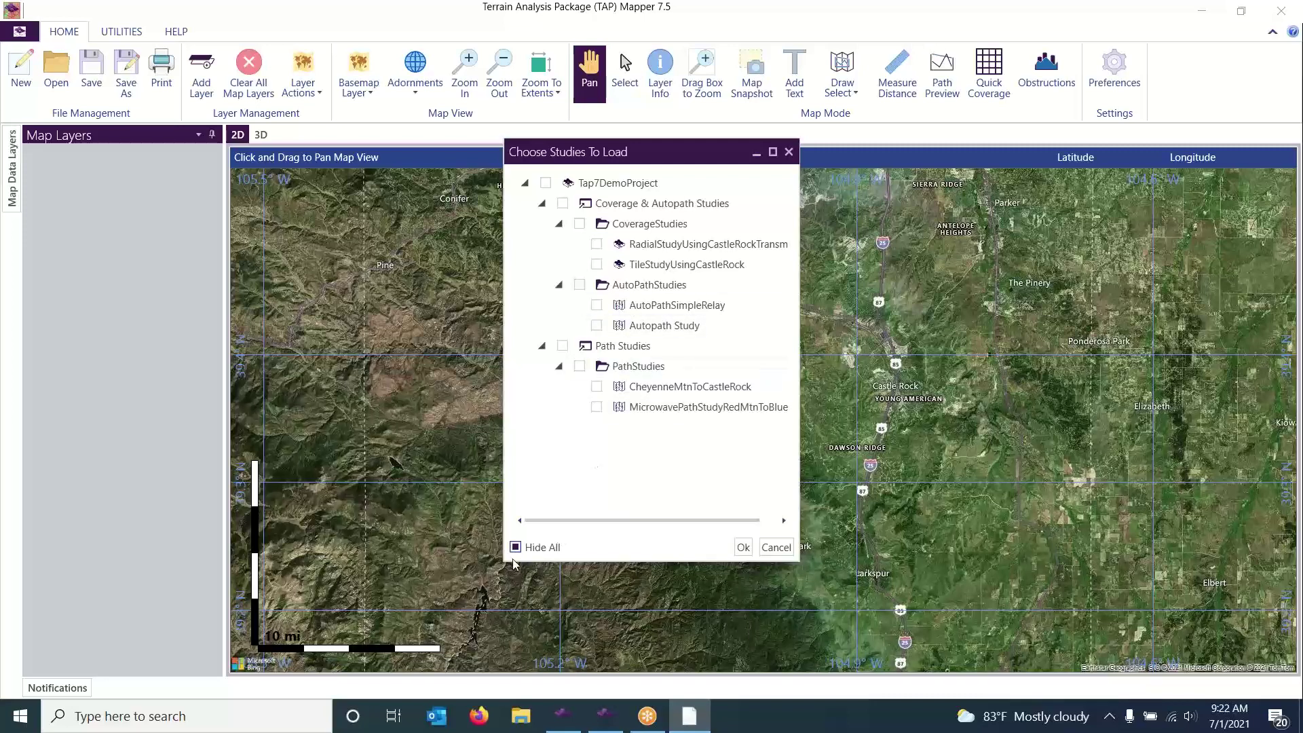
left_click(516, 550)
left_click(597, 264)
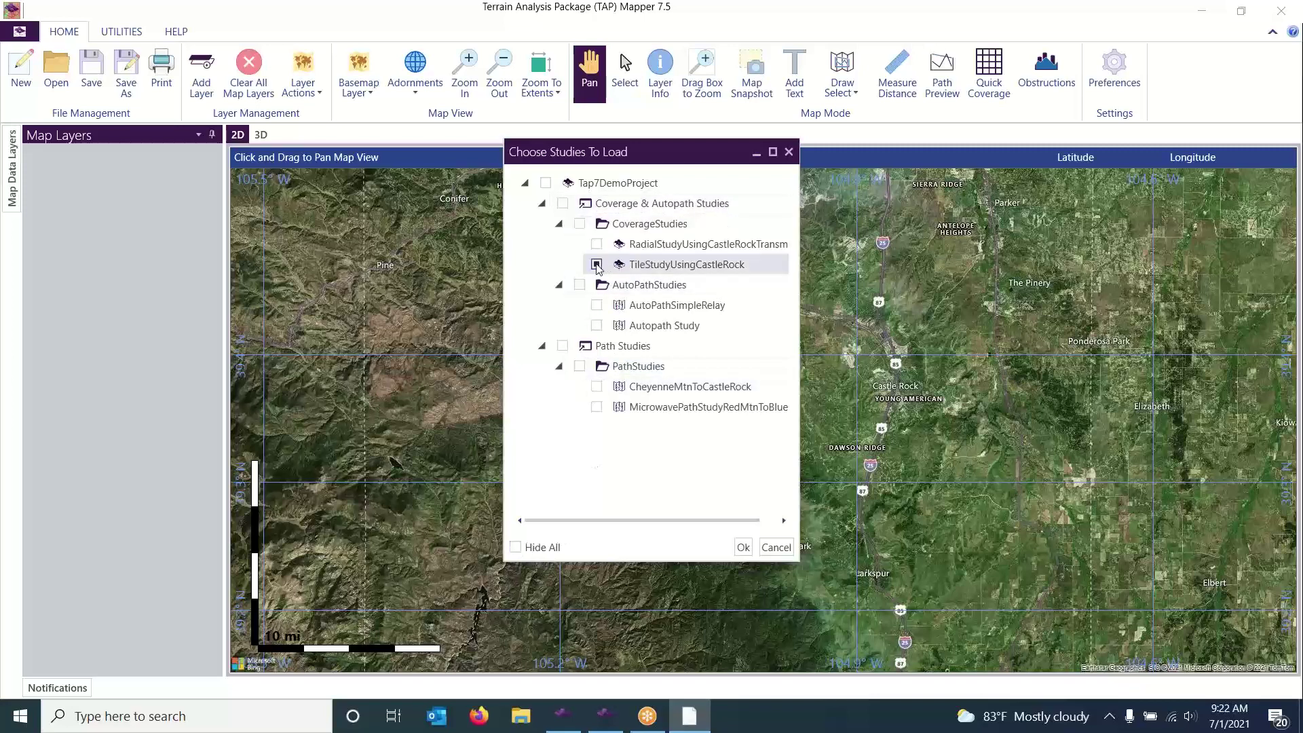
left_click(742, 545)
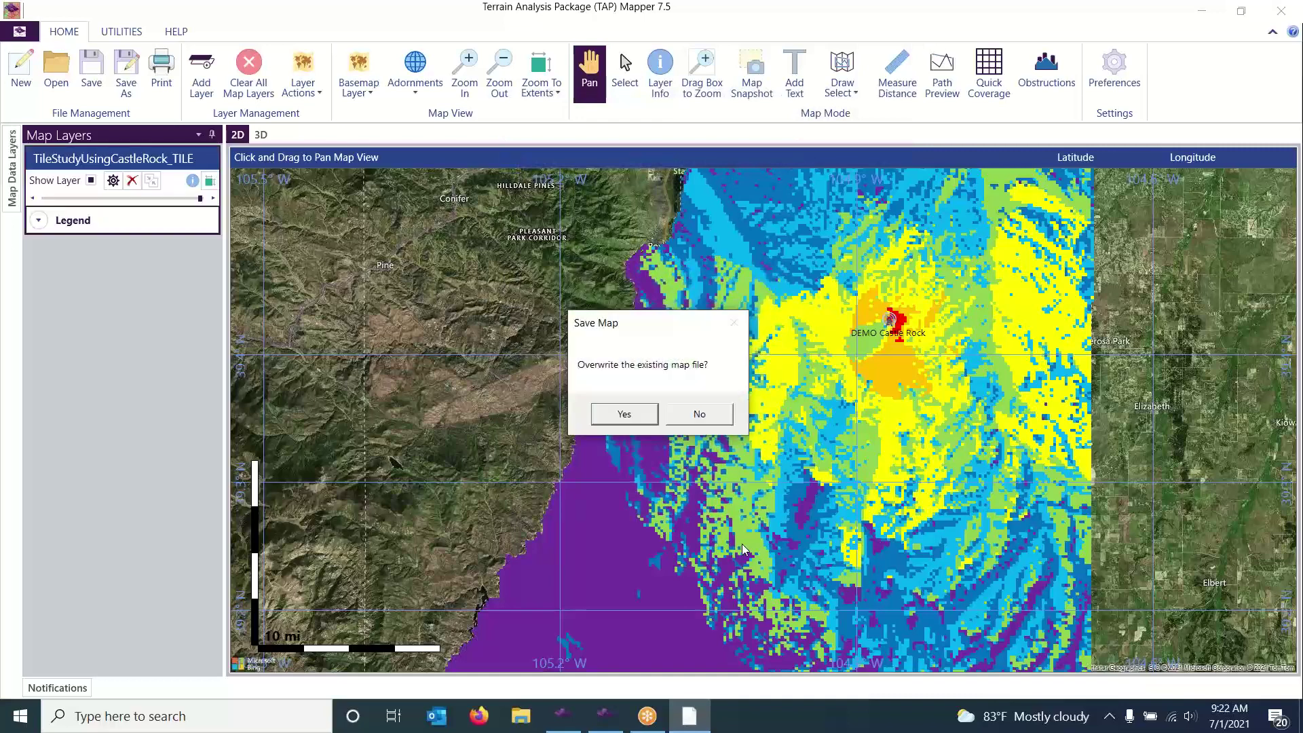
left_click(636, 414)
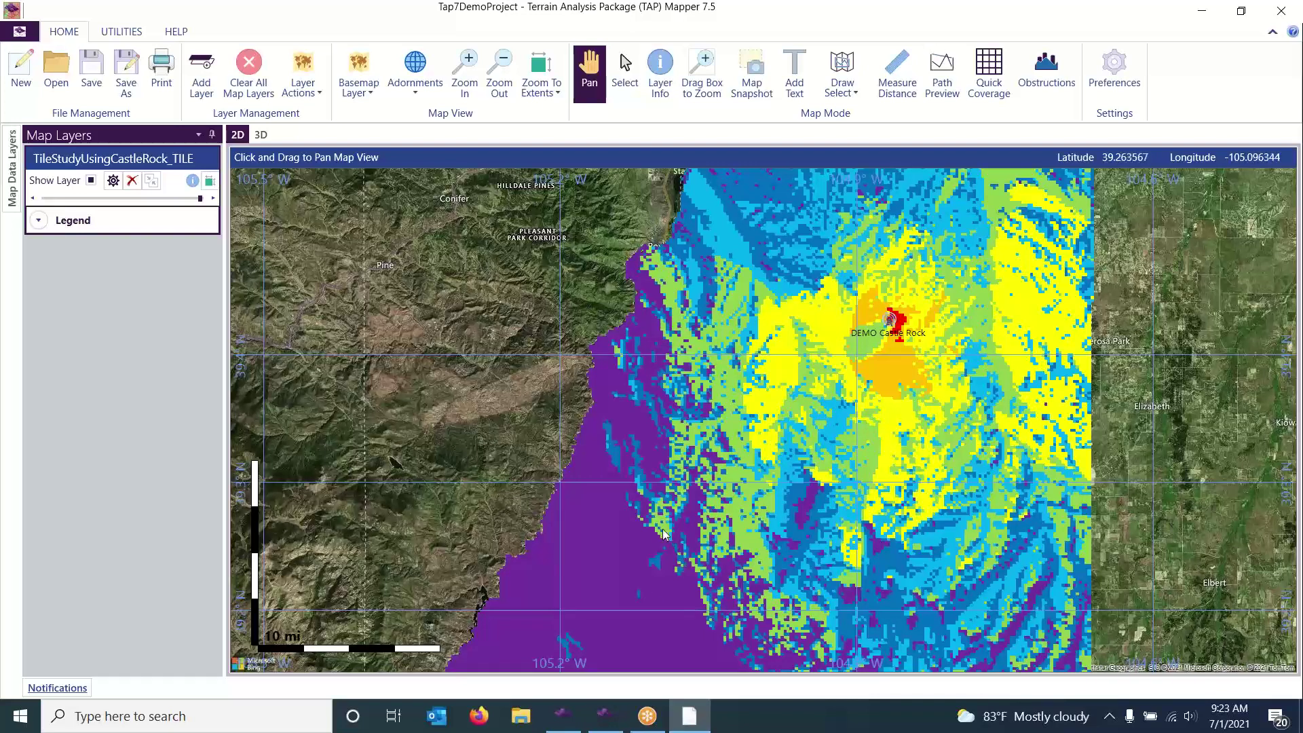
Condense the tile study layer and save it as the shapefile TileStudyUsingCastleRock_TILE_CONDENSED.shp.
scroll(663, 528, "up", 5)
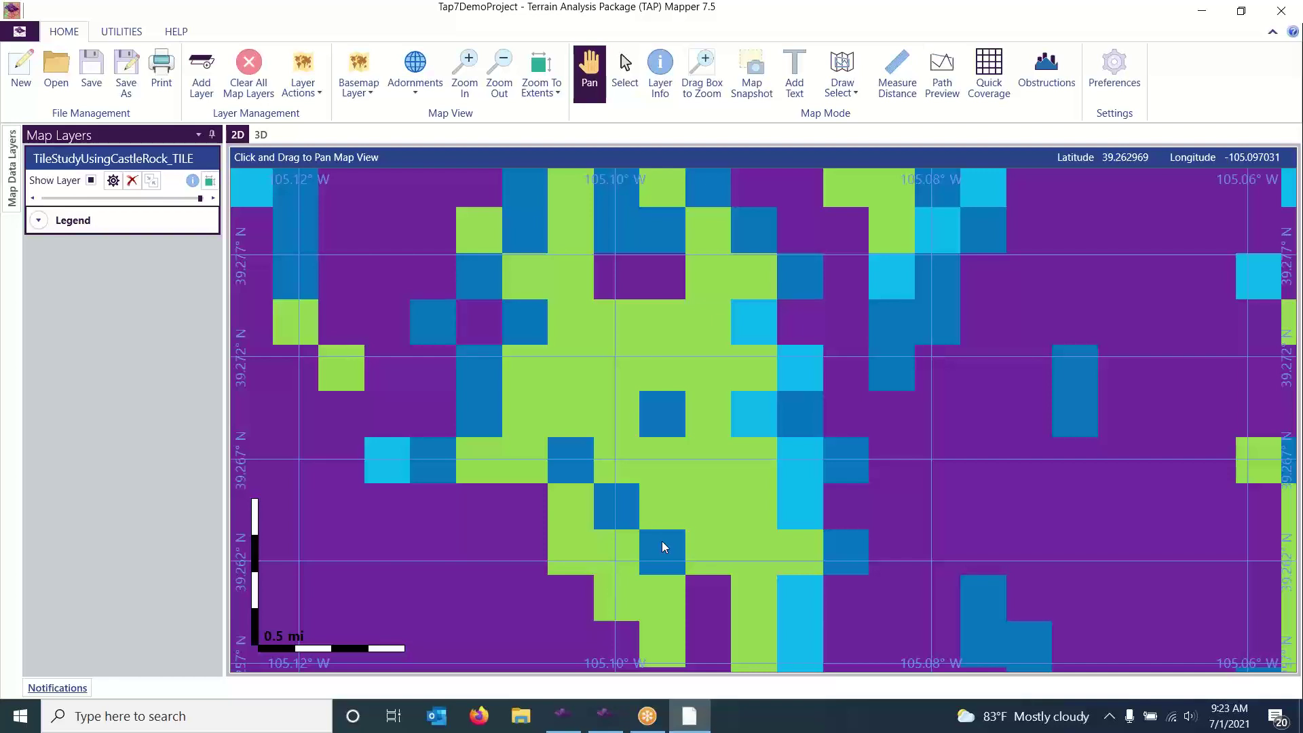
scroll(662, 540, "down", 5)
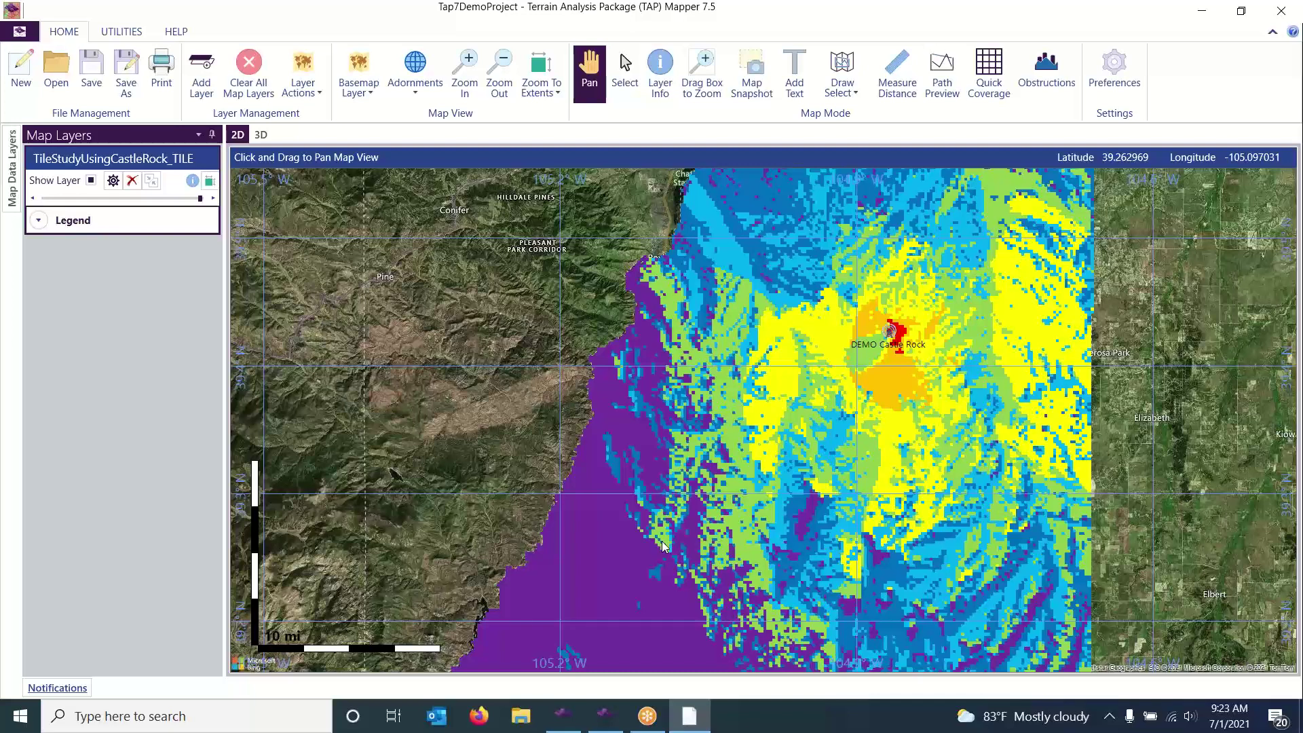
left_click(120, 31)
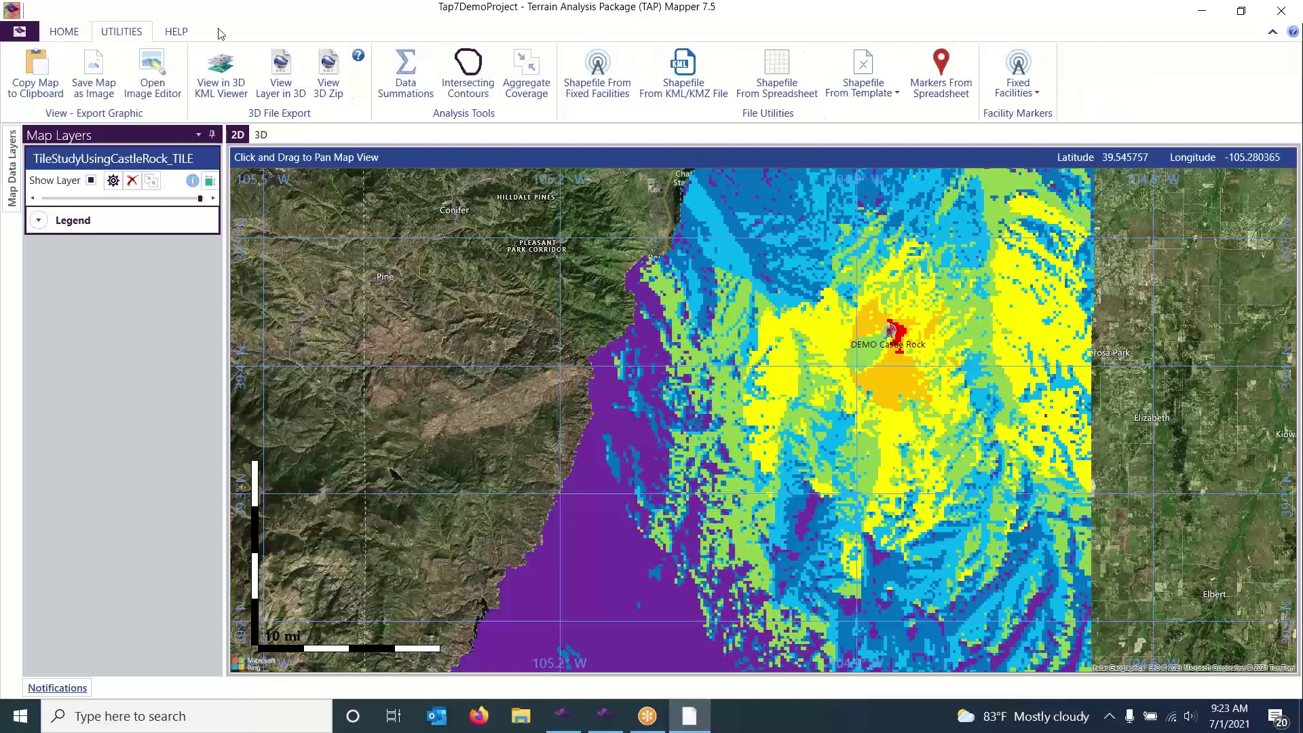
left_click(281, 79)
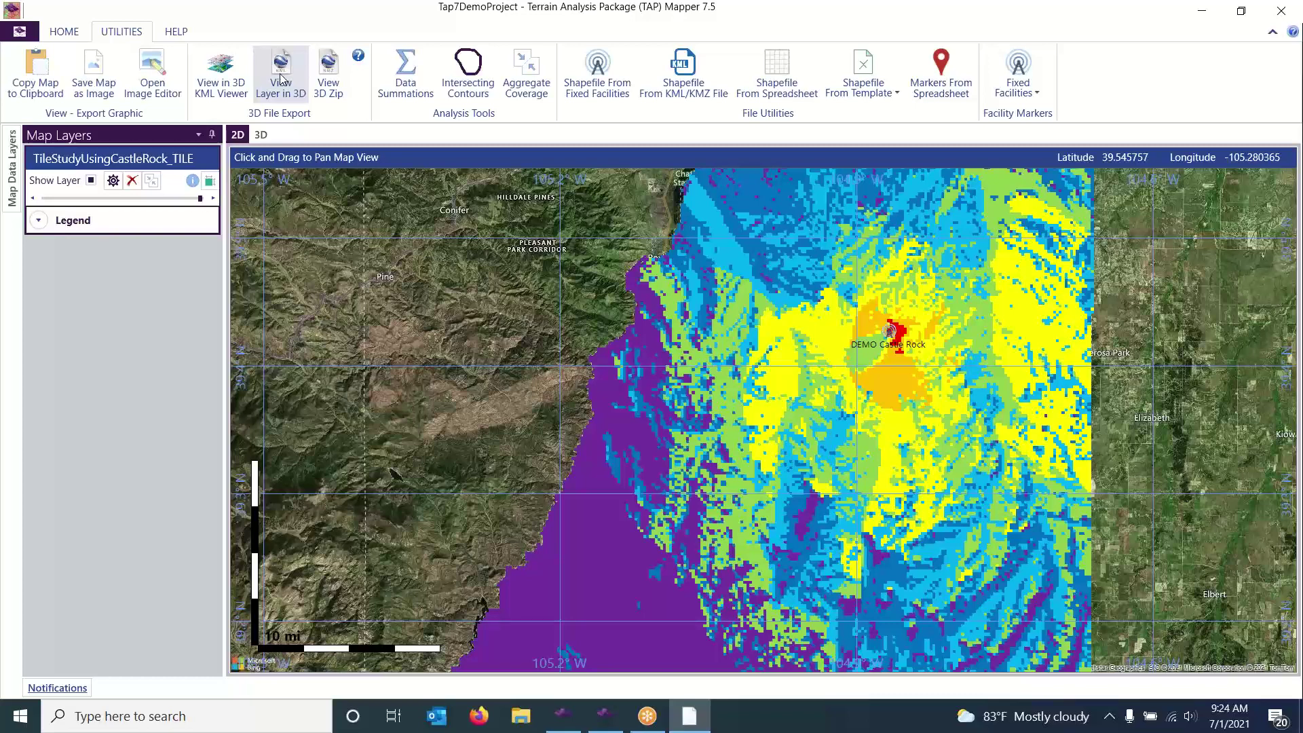
left_click(151, 181)
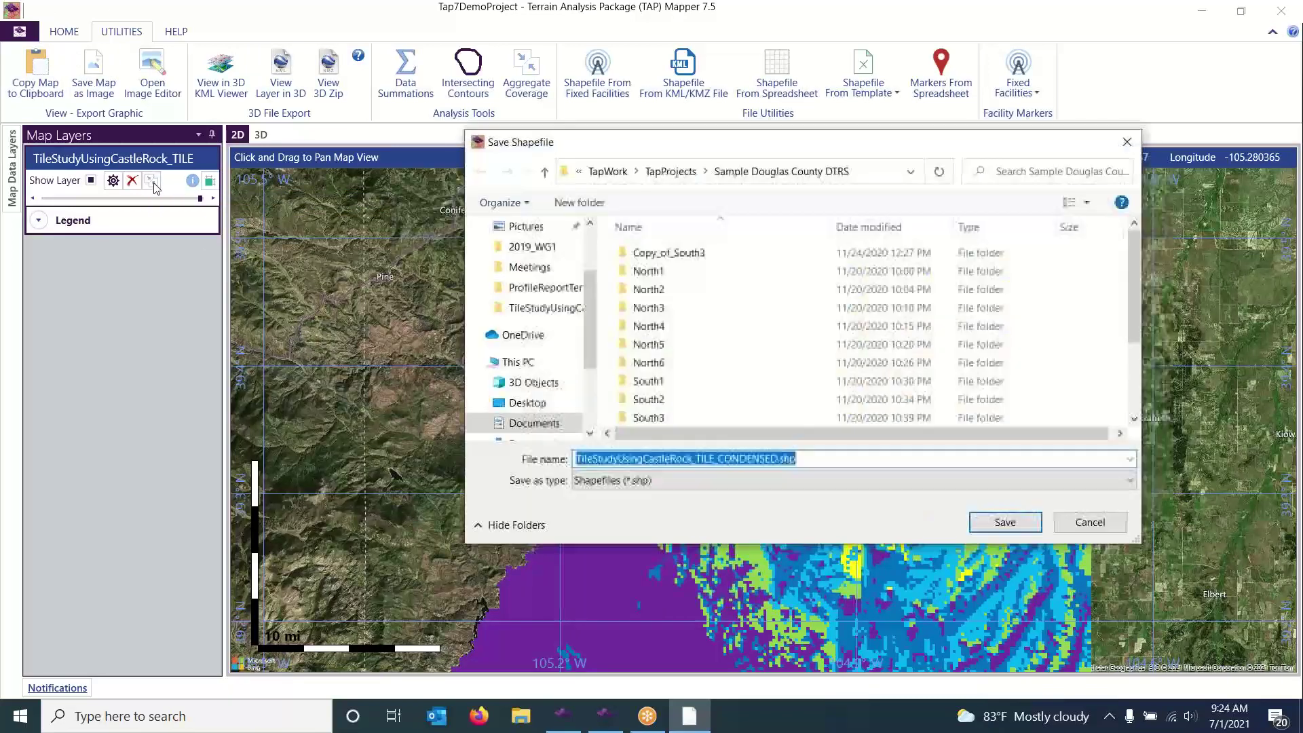
left_click(1005, 522)
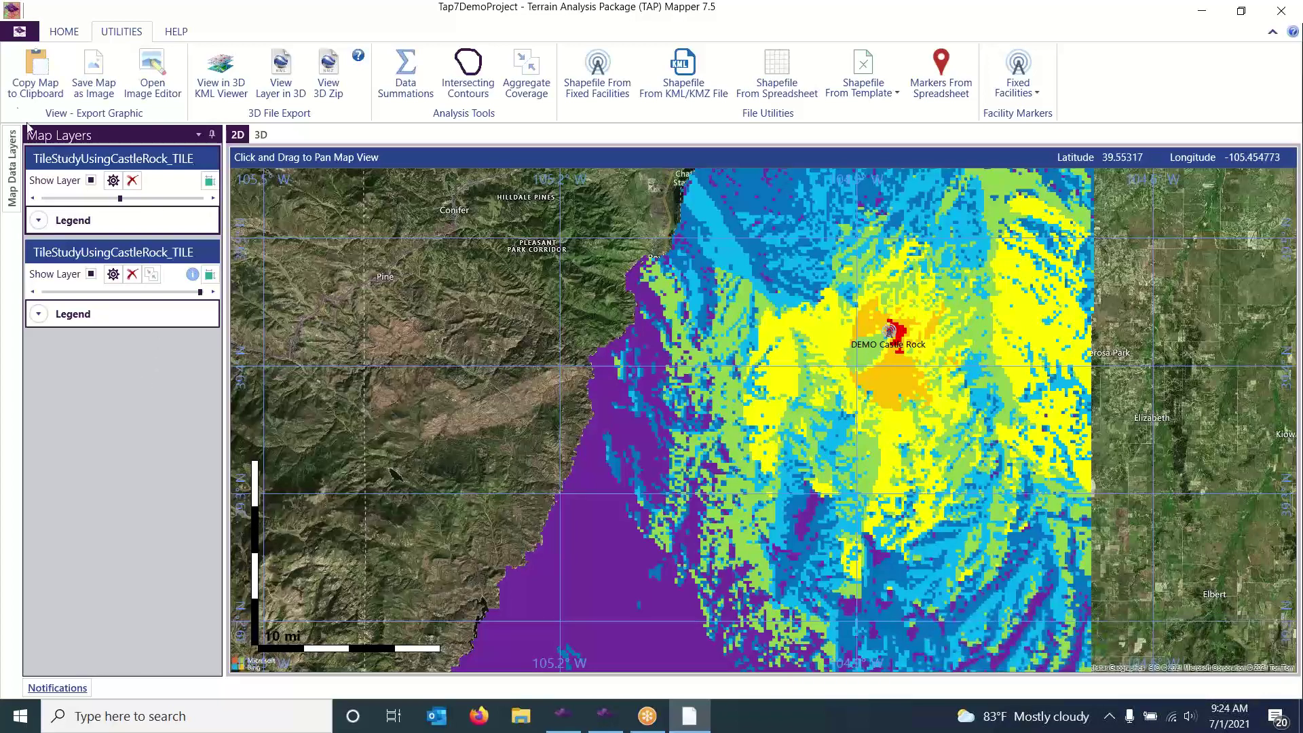
Hide the original tile study layer and make the condensed layer nearly opaque.
left_click(91, 274)
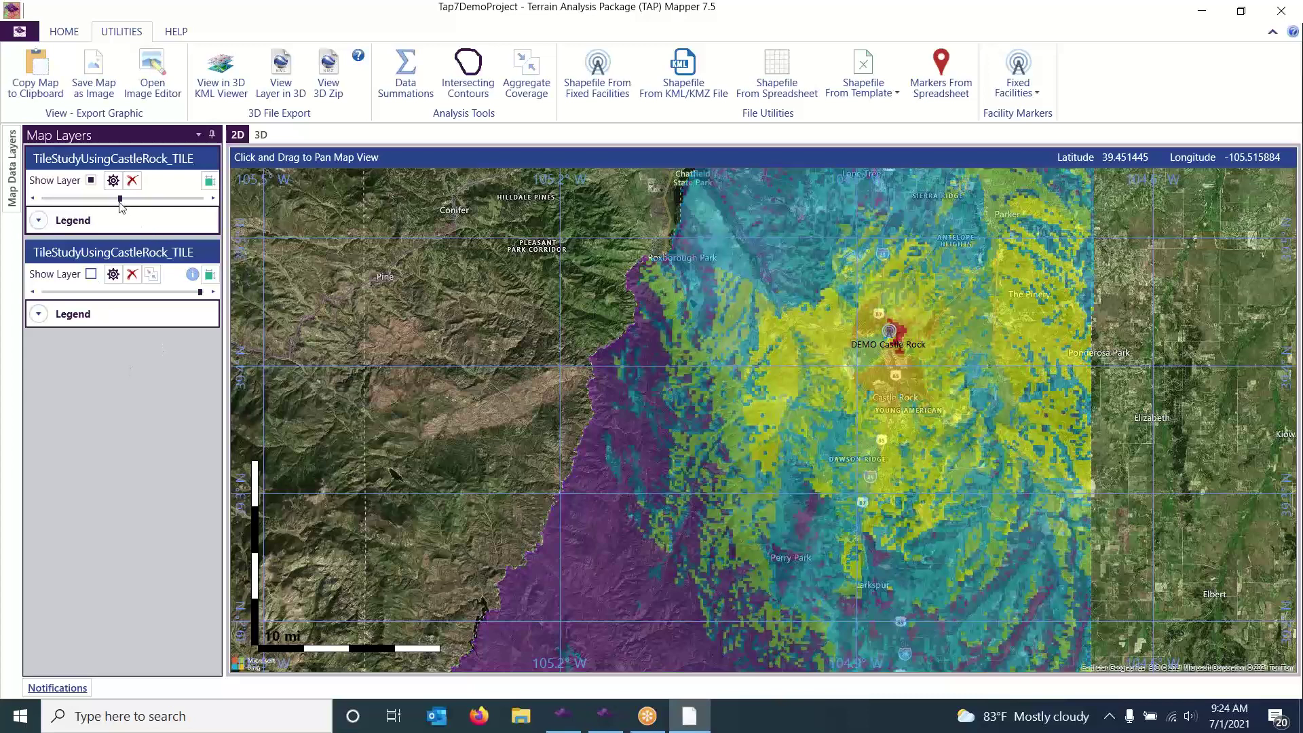
left_click_drag(120, 199, 197, 207)
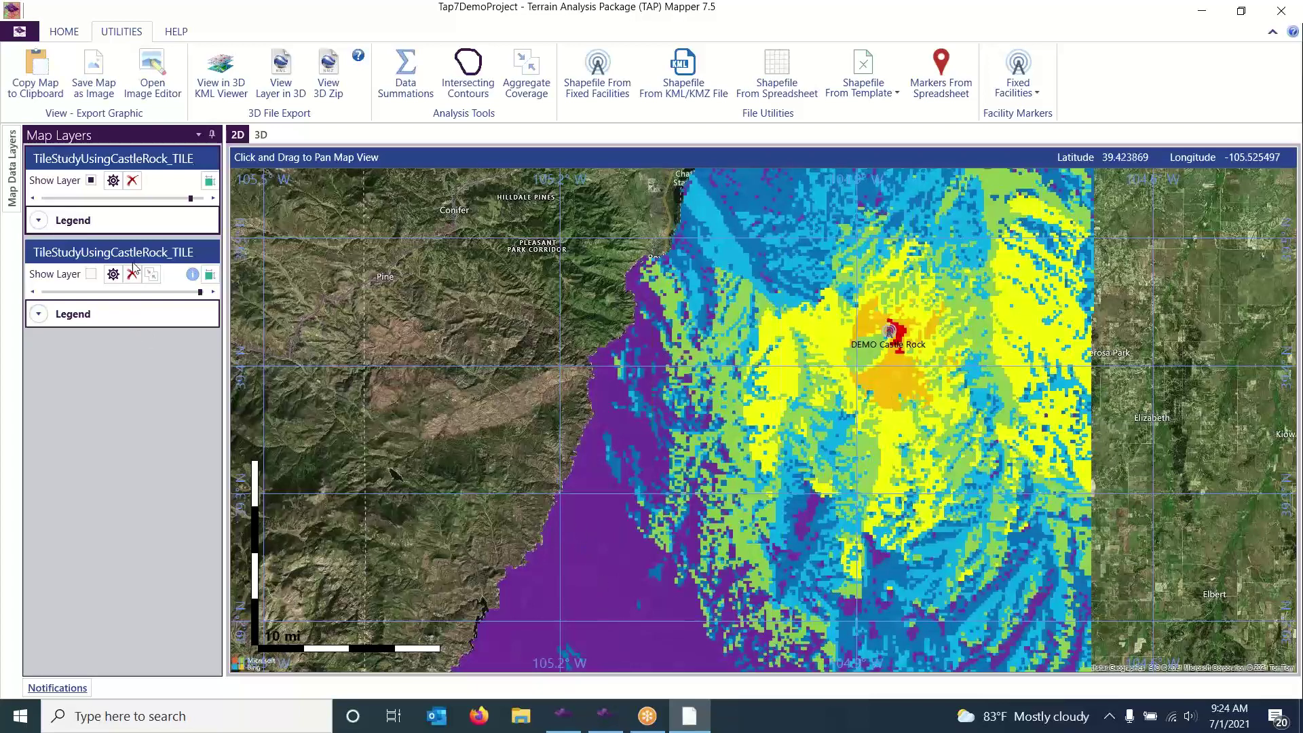
Export the condensed layer for 3D viewing as a KML file named test, replacing the existing file.
left_click(281, 79)
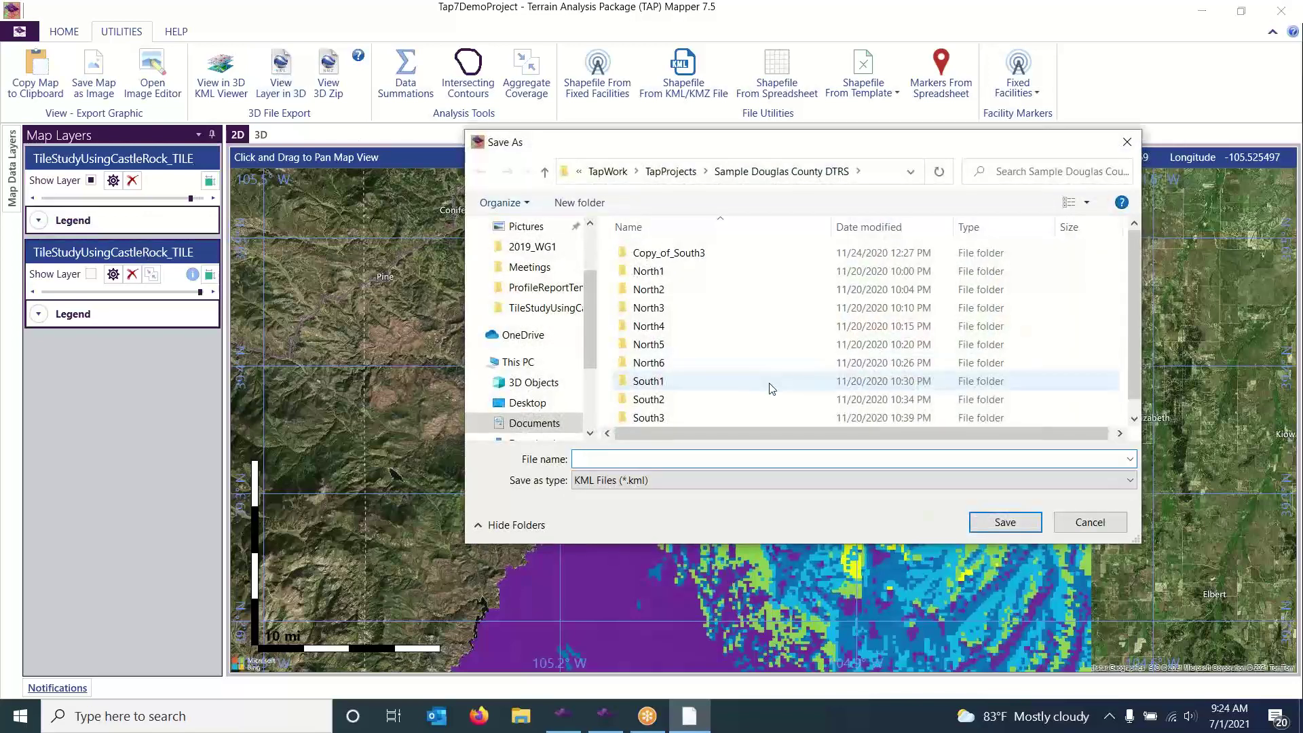
type("test")
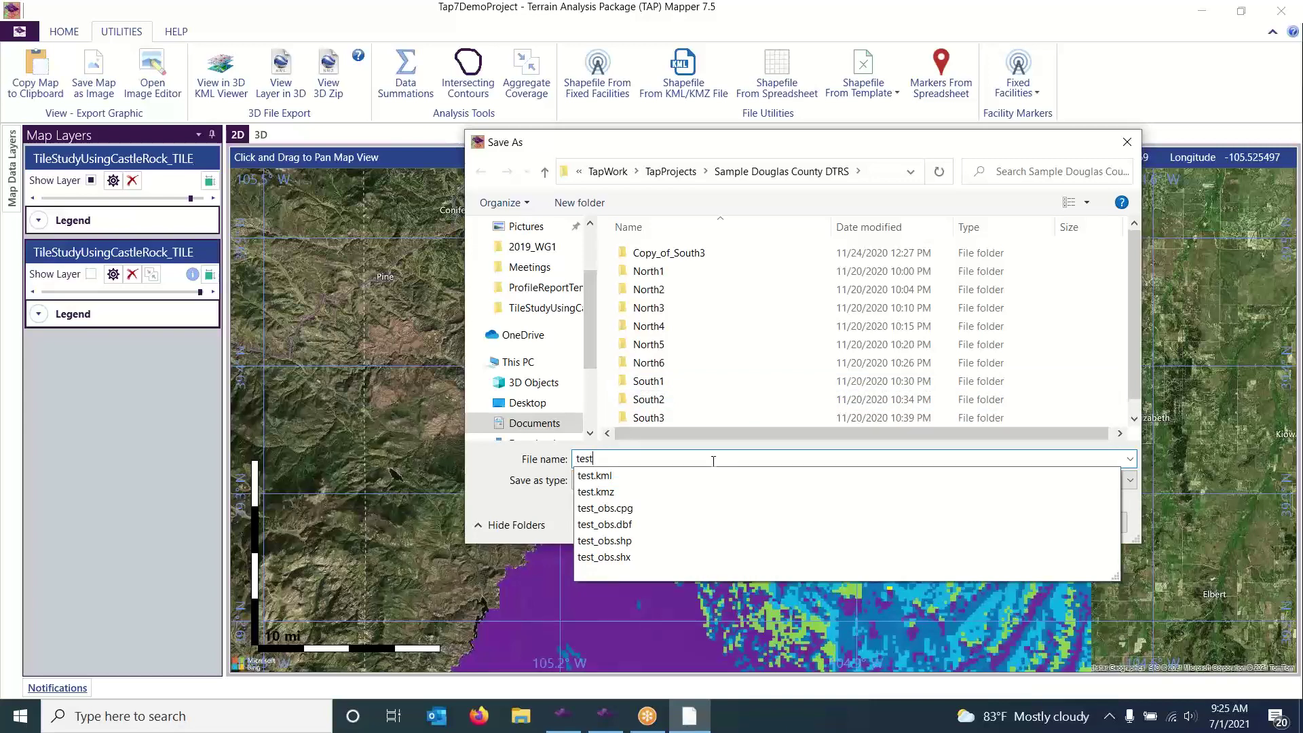
left_click(1140, 510)
left_click(1008, 523)
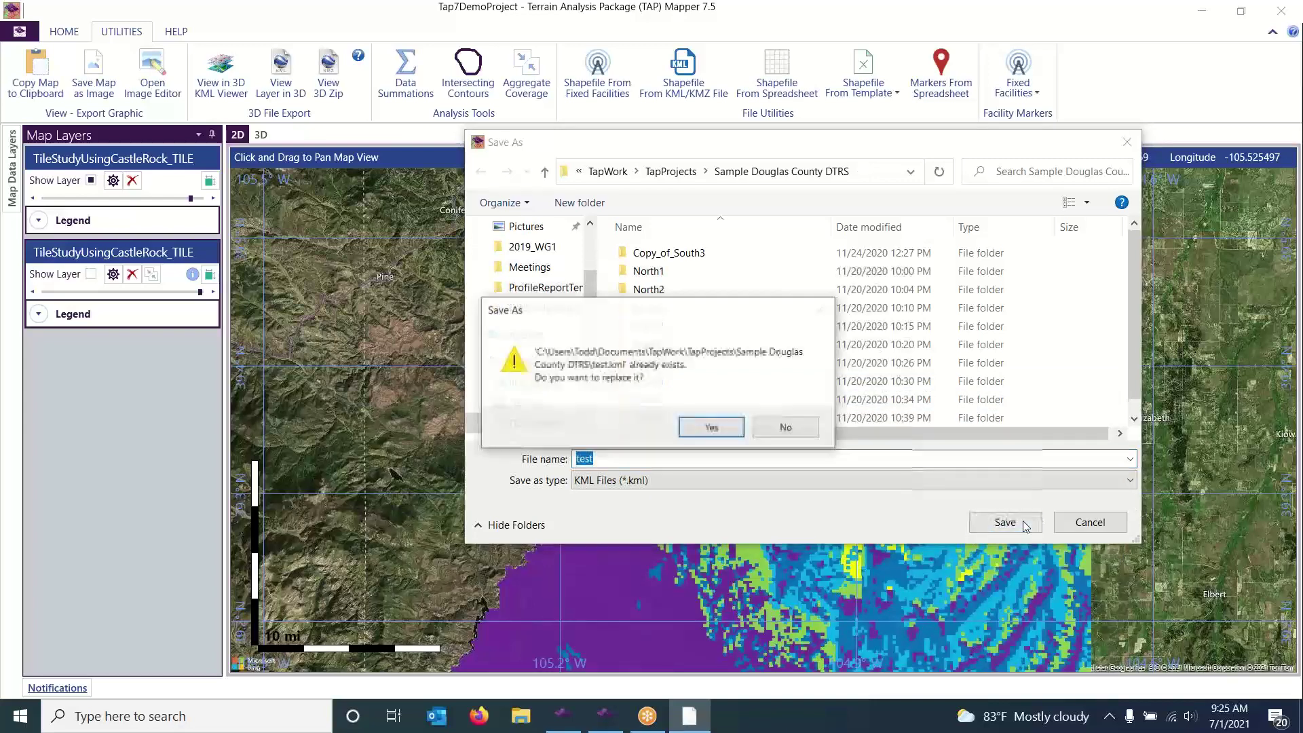
left_click(712, 427)
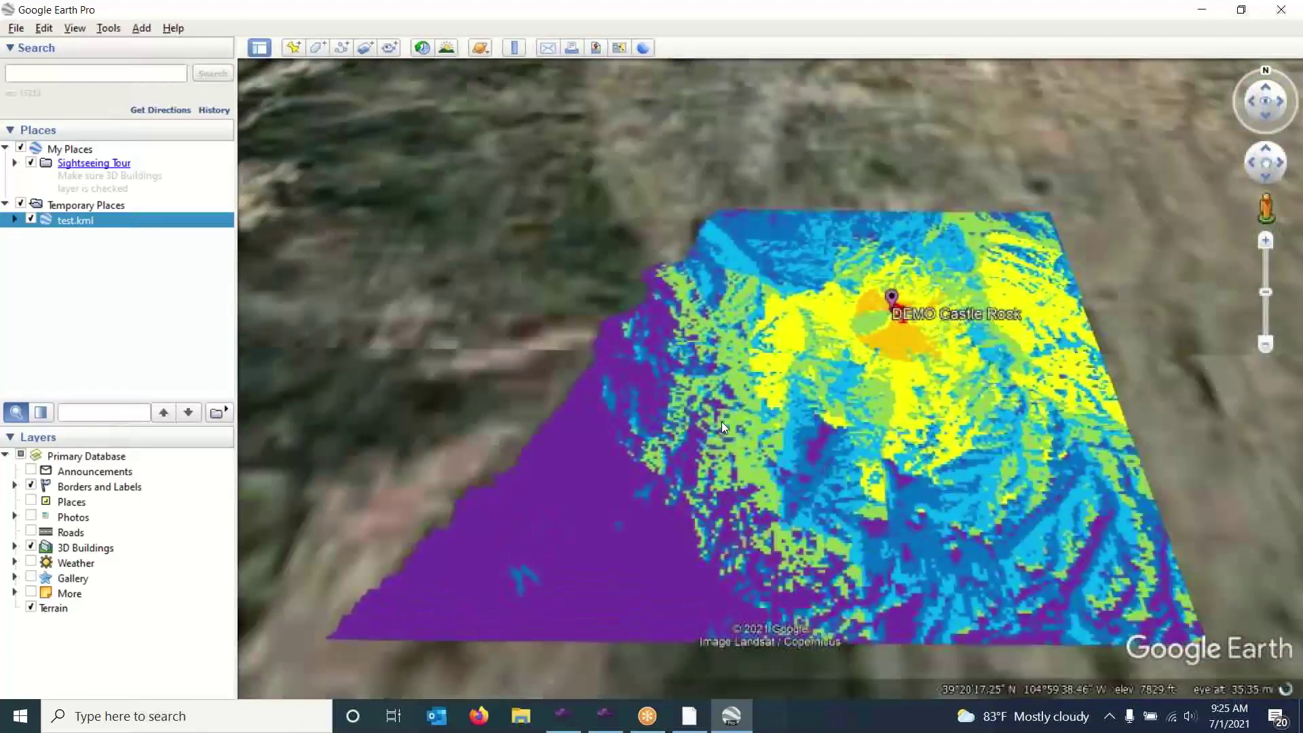
Toggle the test.kml overlay to compare the coverage with the bare terrain, leaving the overlay hidden.
left_click(30, 220)
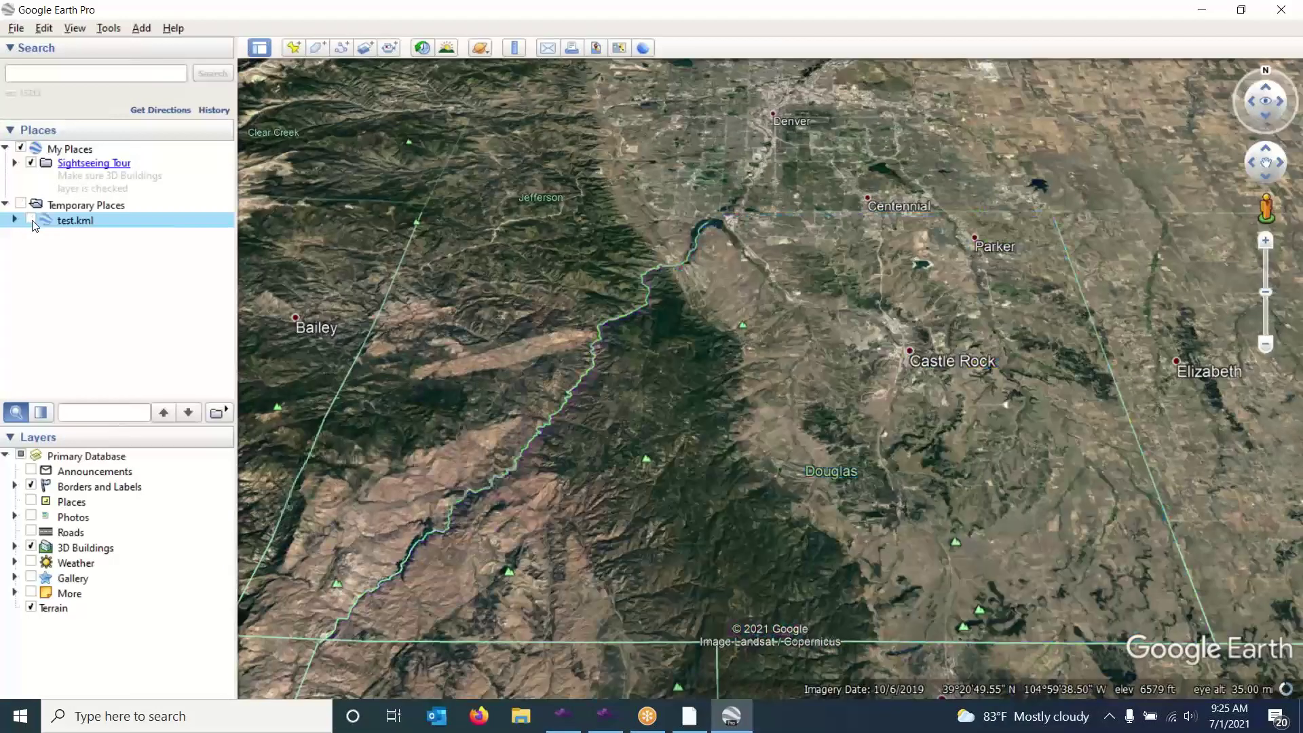
left_click(30, 219)
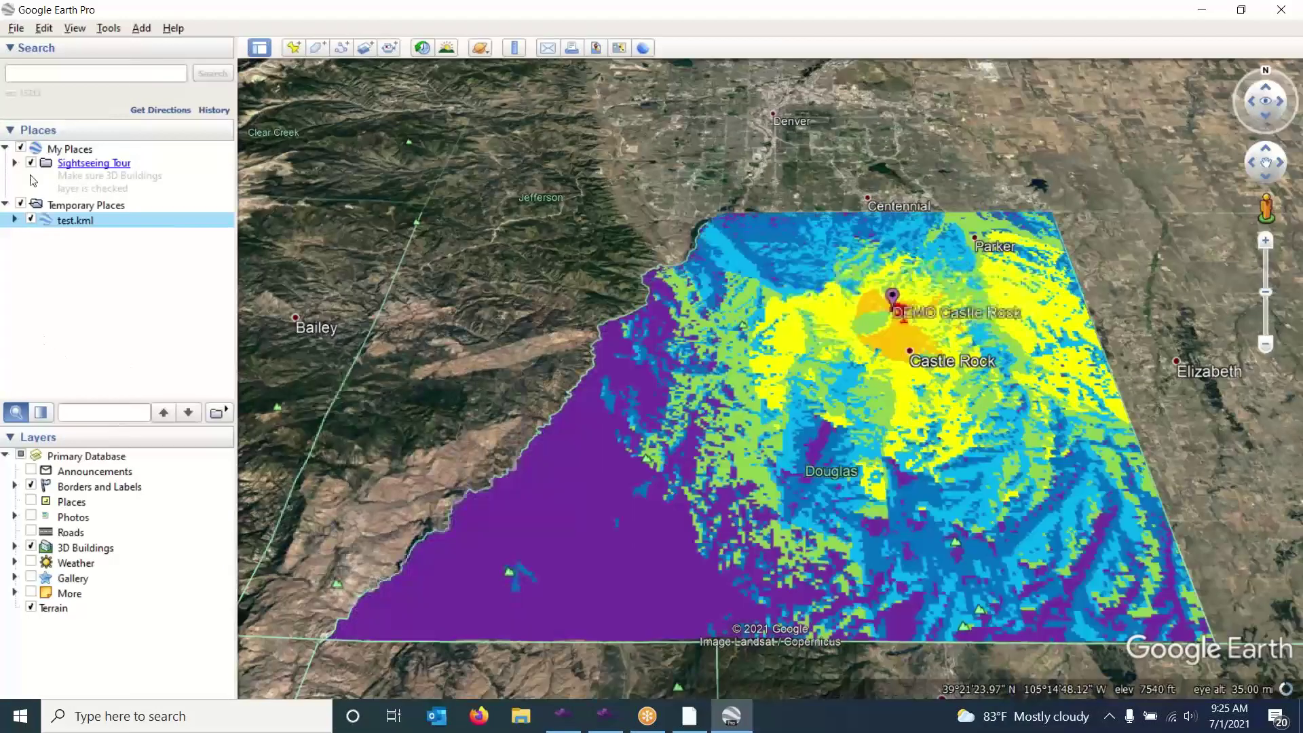
left_click(31, 220)
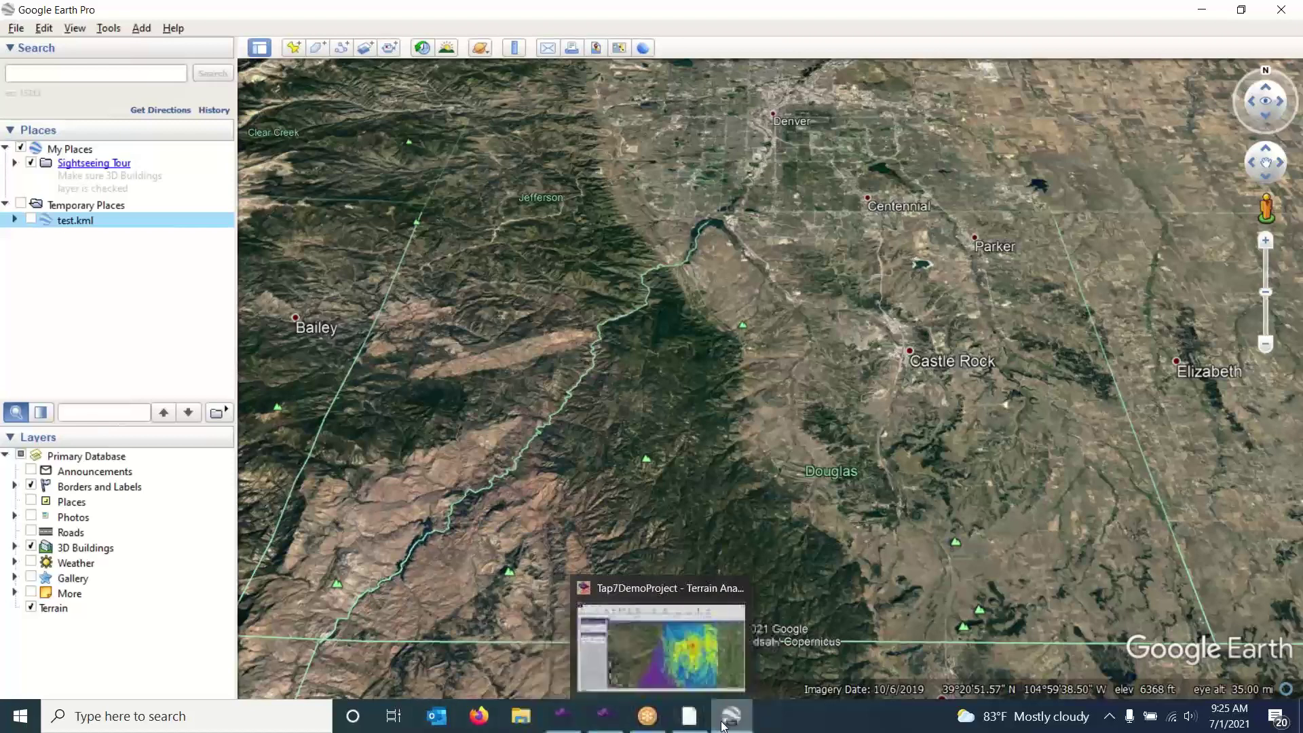
Switch back to TAP Mapper and export the condensed tile study layer for 3D viewing as a KML file named test_condensed.
mouse_move(723, 727)
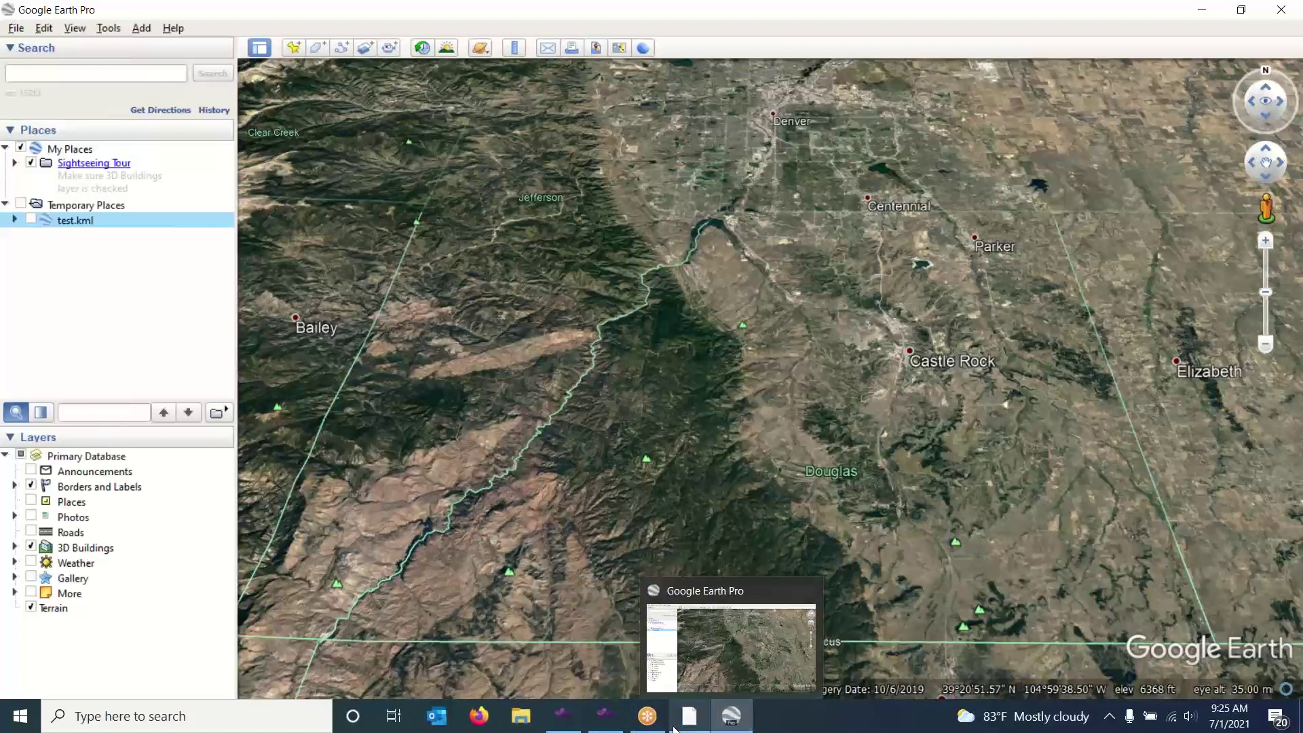
left_click(690, 716)
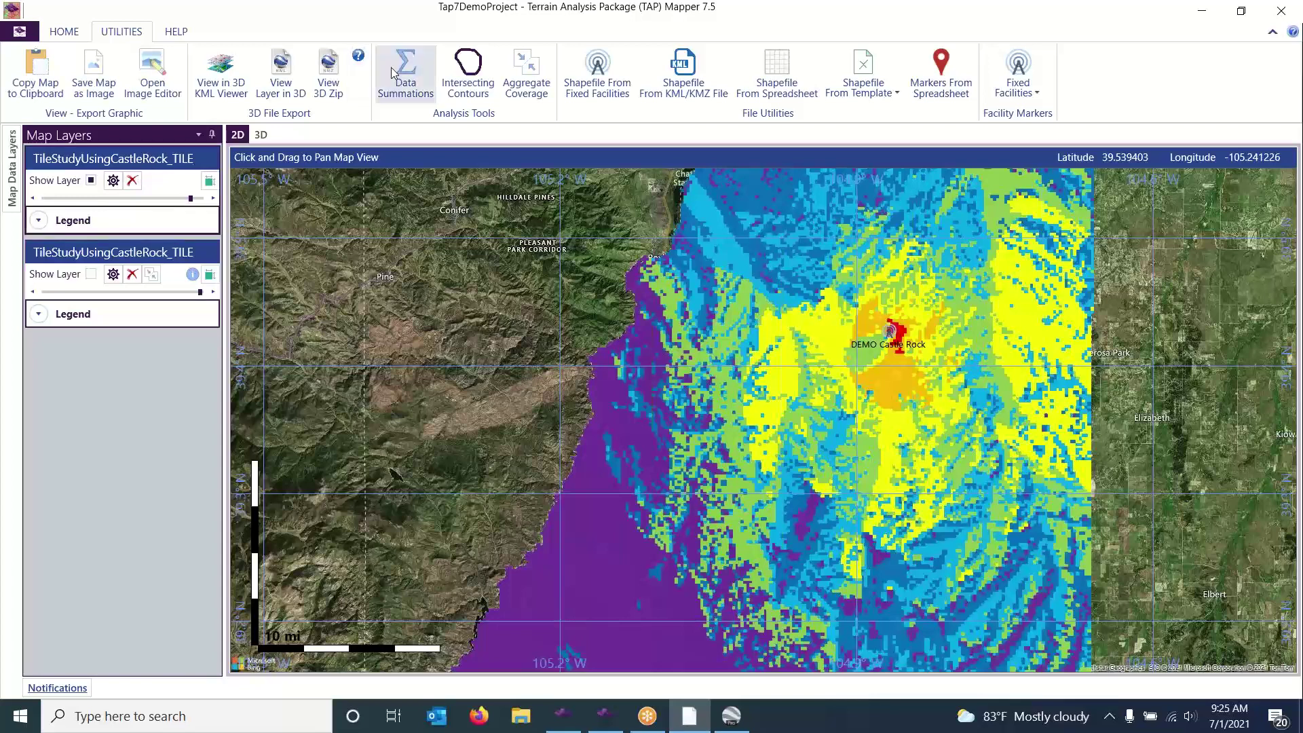
left_click(280, 75)
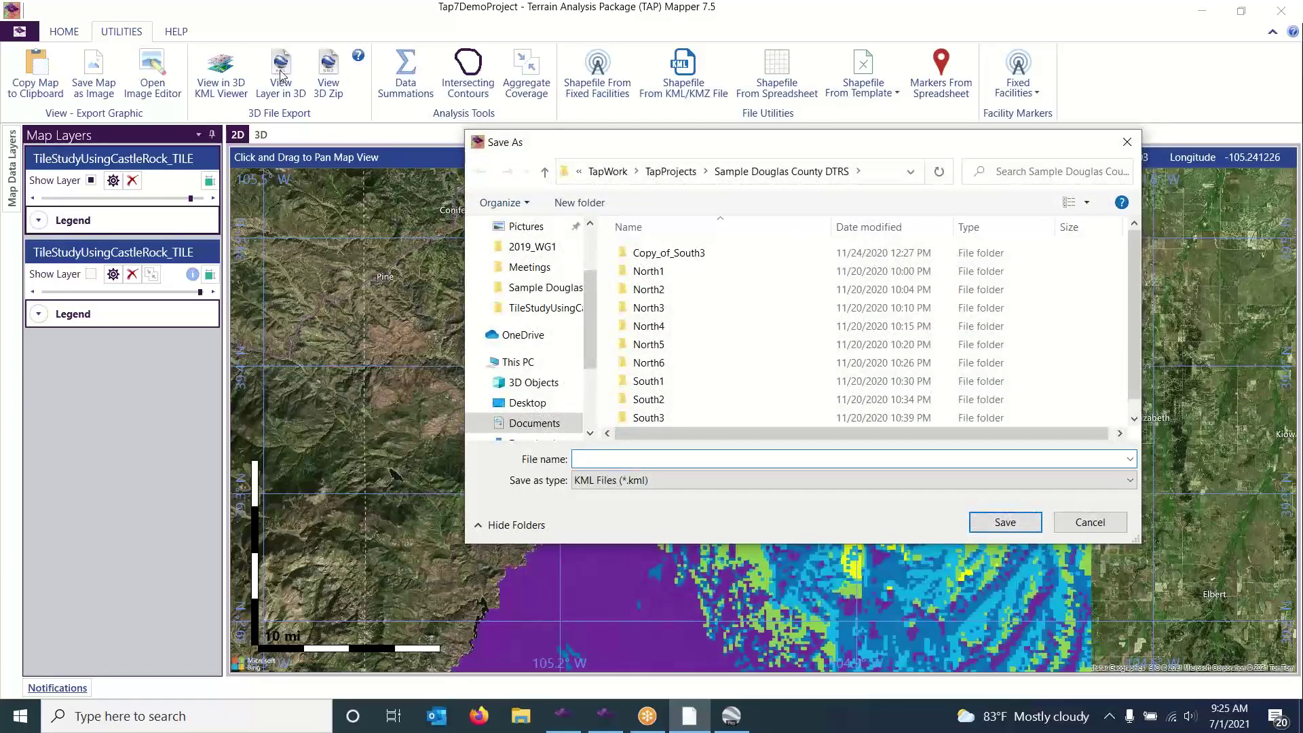
type("te")
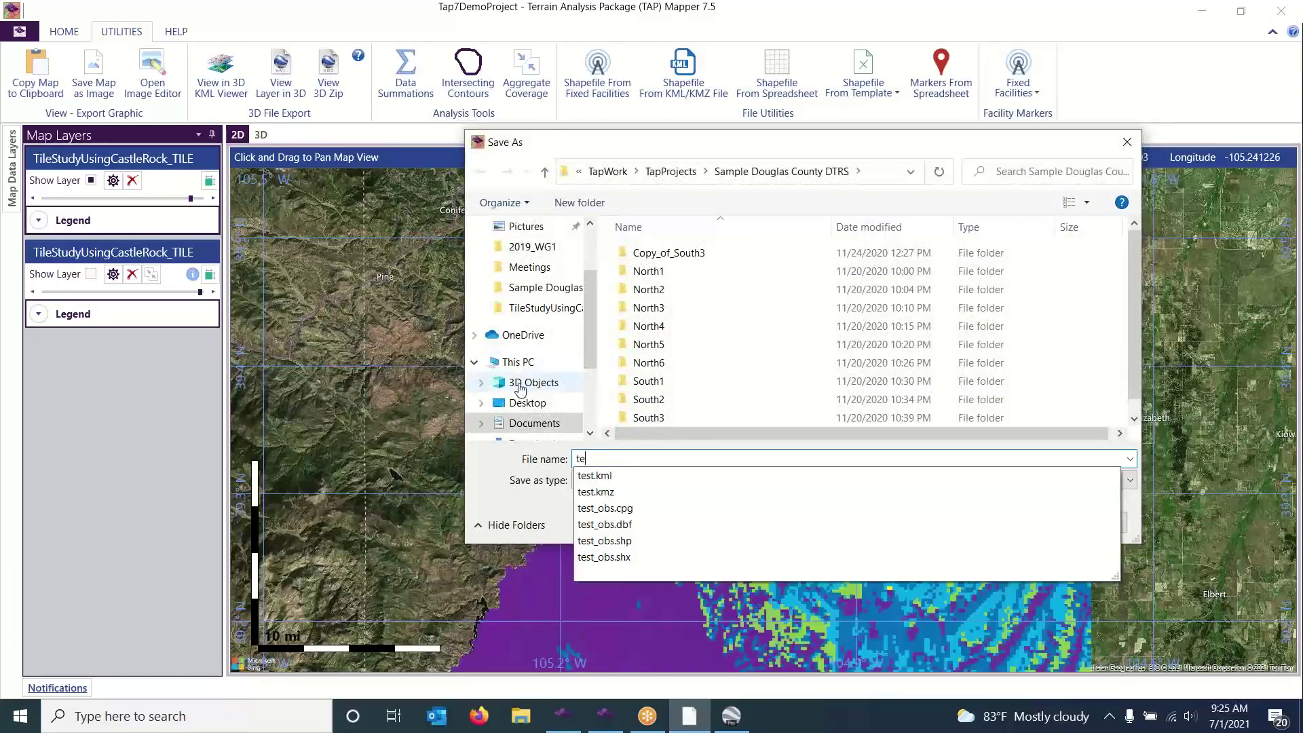
type("st_")
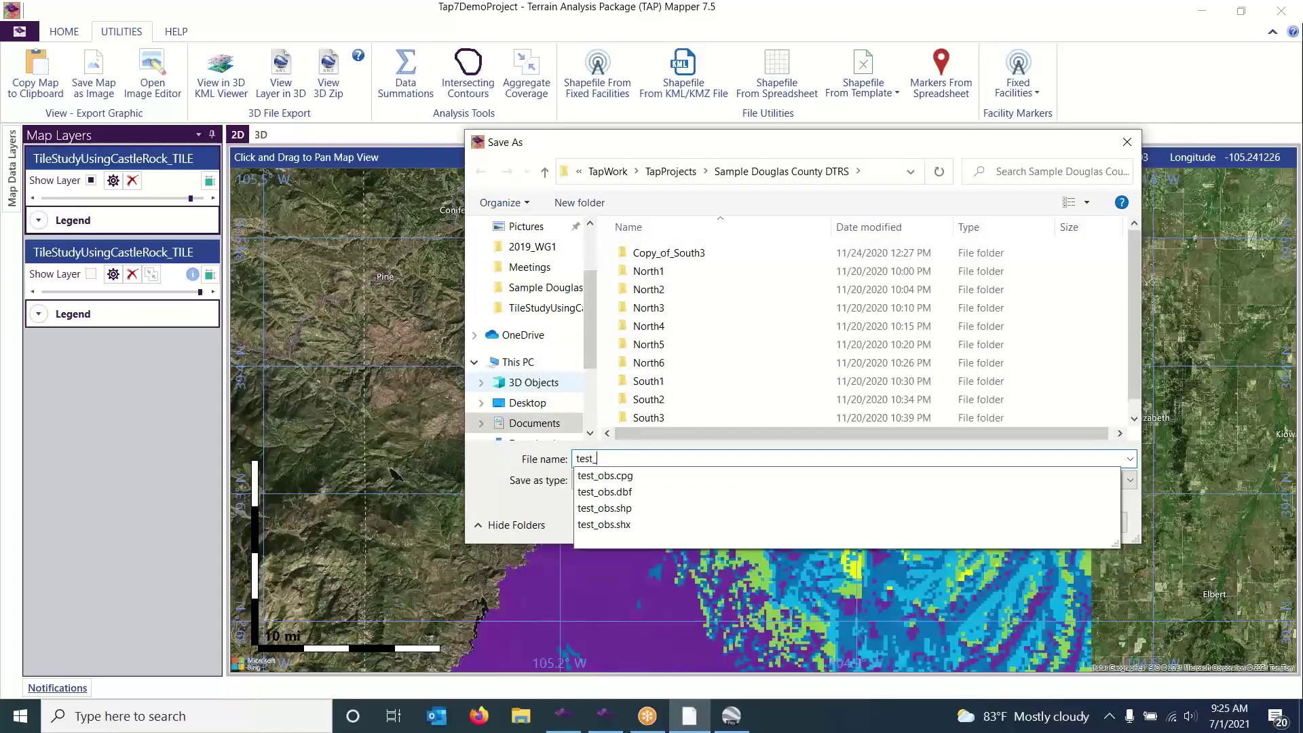
type("condensed")
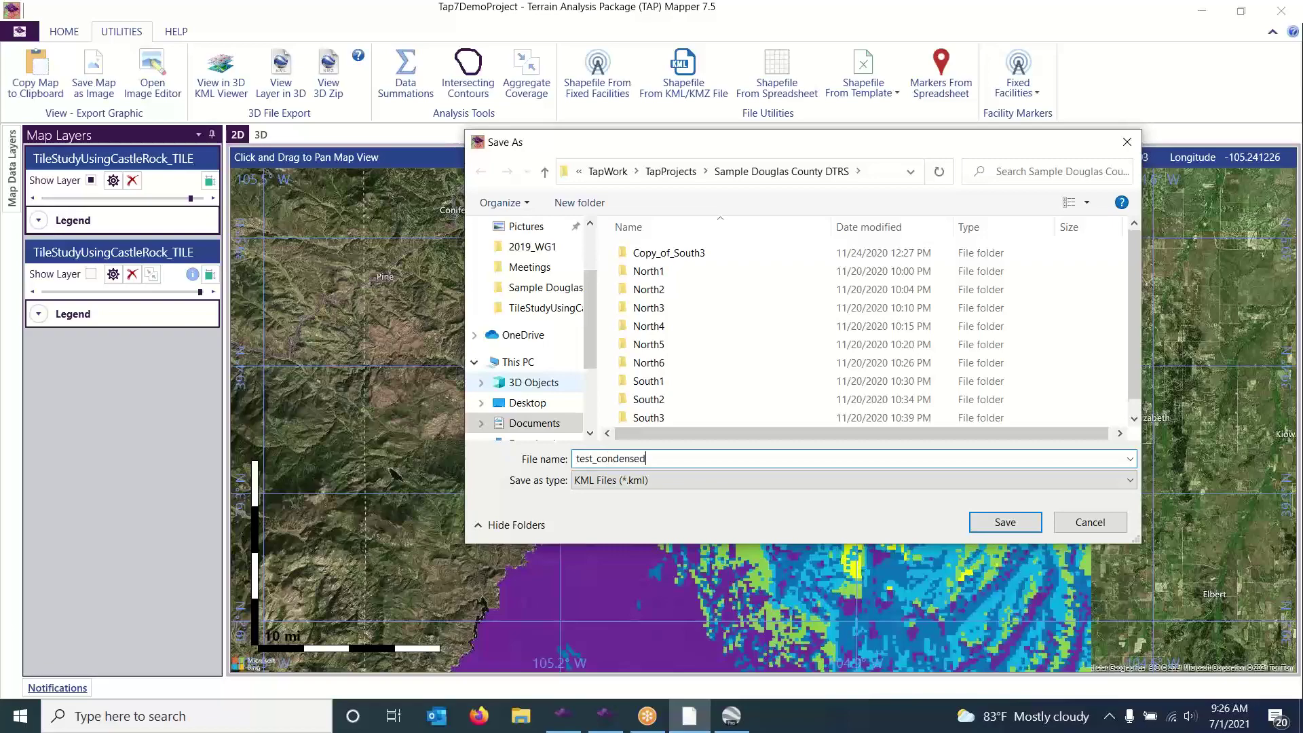
left_click(1003, 522)
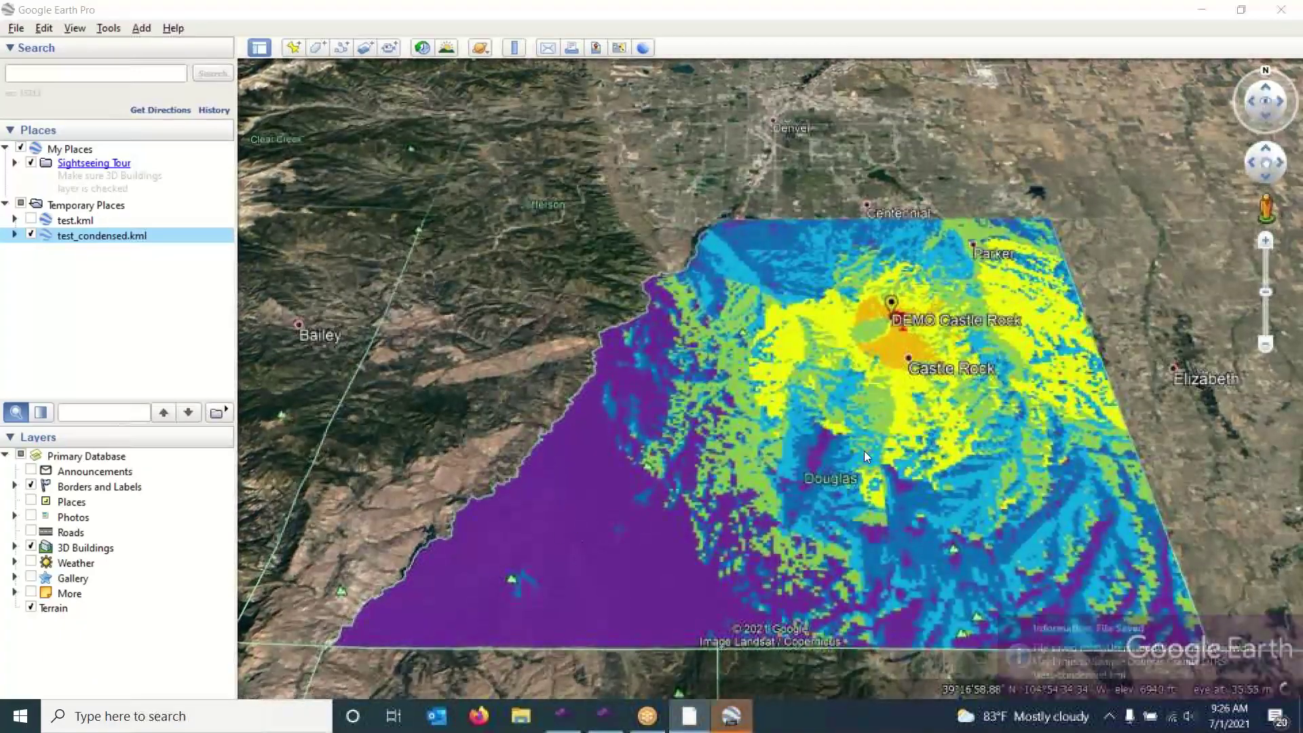
Examine the test_condensed.kml coverage tiles up close around Perry Park and Castle Rock.
scroll(865, 452, "up", 3)
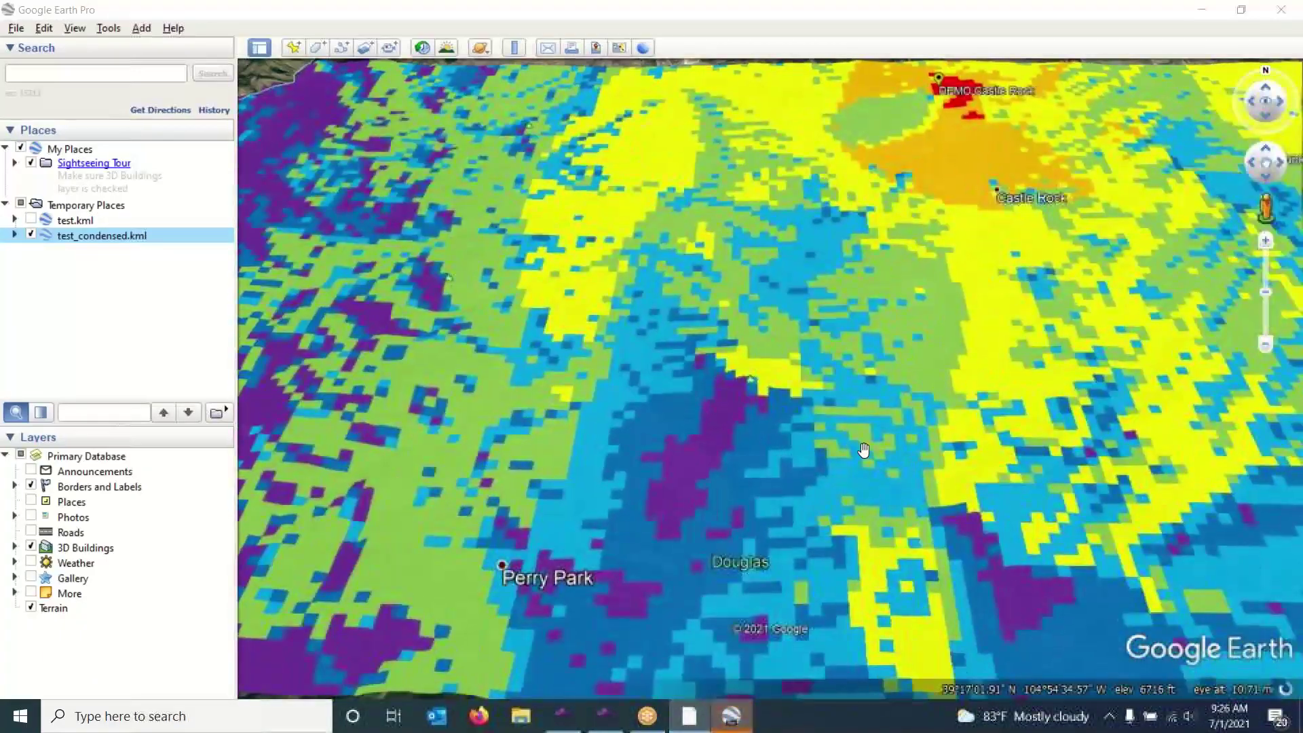
left_click_drag(718, 329, 1023, 247)
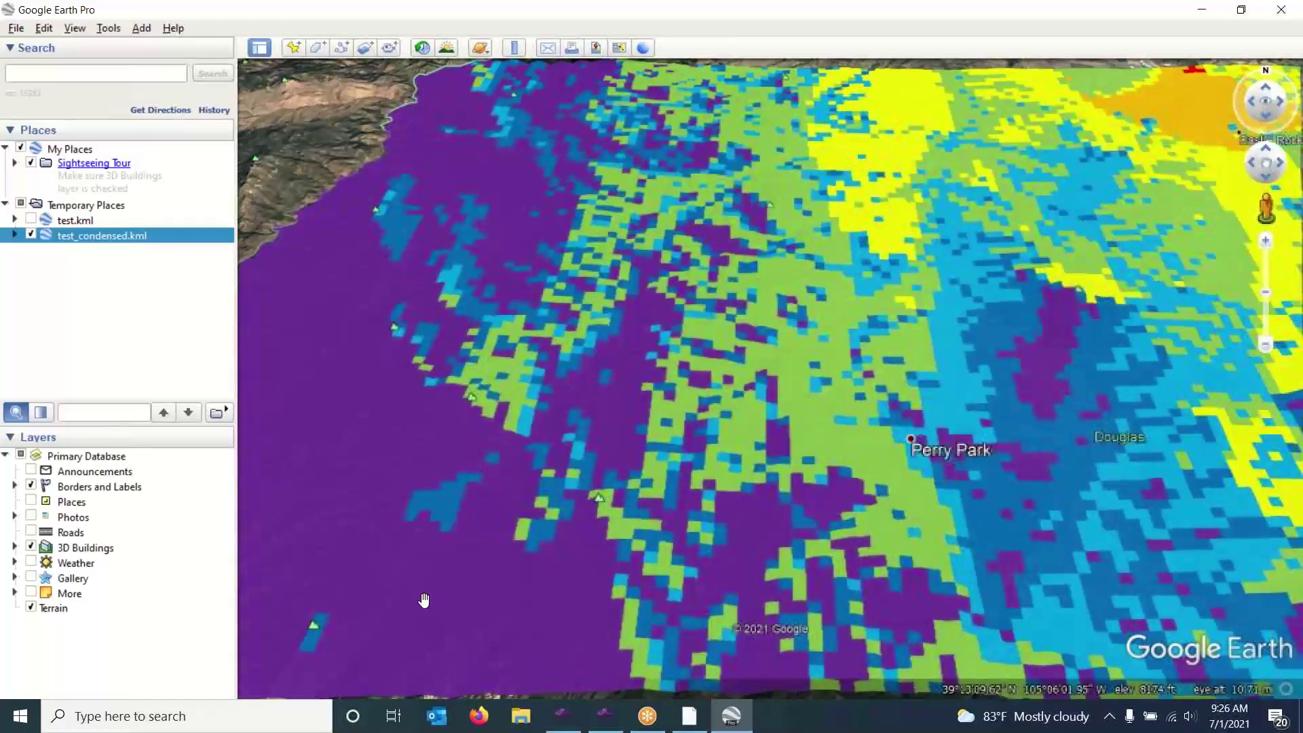
left_click_drag(1085, 311, 983, 616)
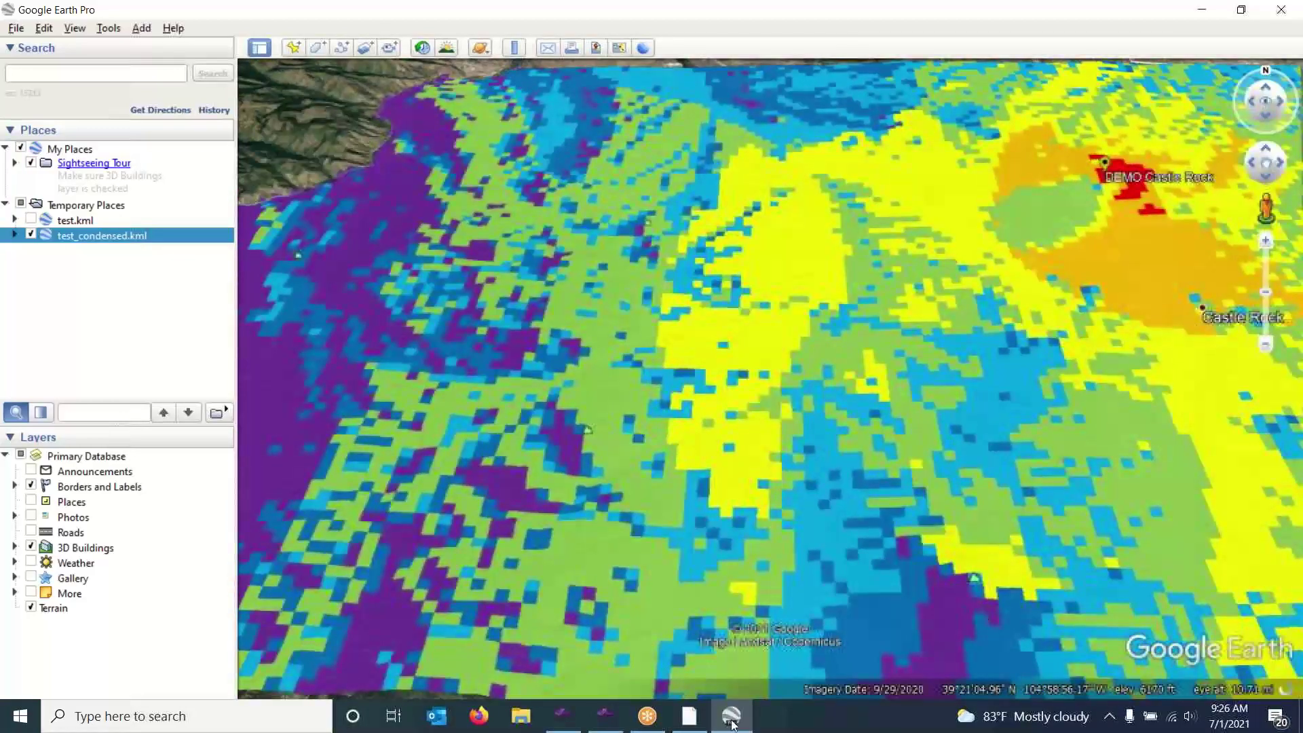
Return to TAP Mapper and compare the file sizes of test.kml and test_condensed.kml in the export folder without saving another file.
mouse_move(728, 722)
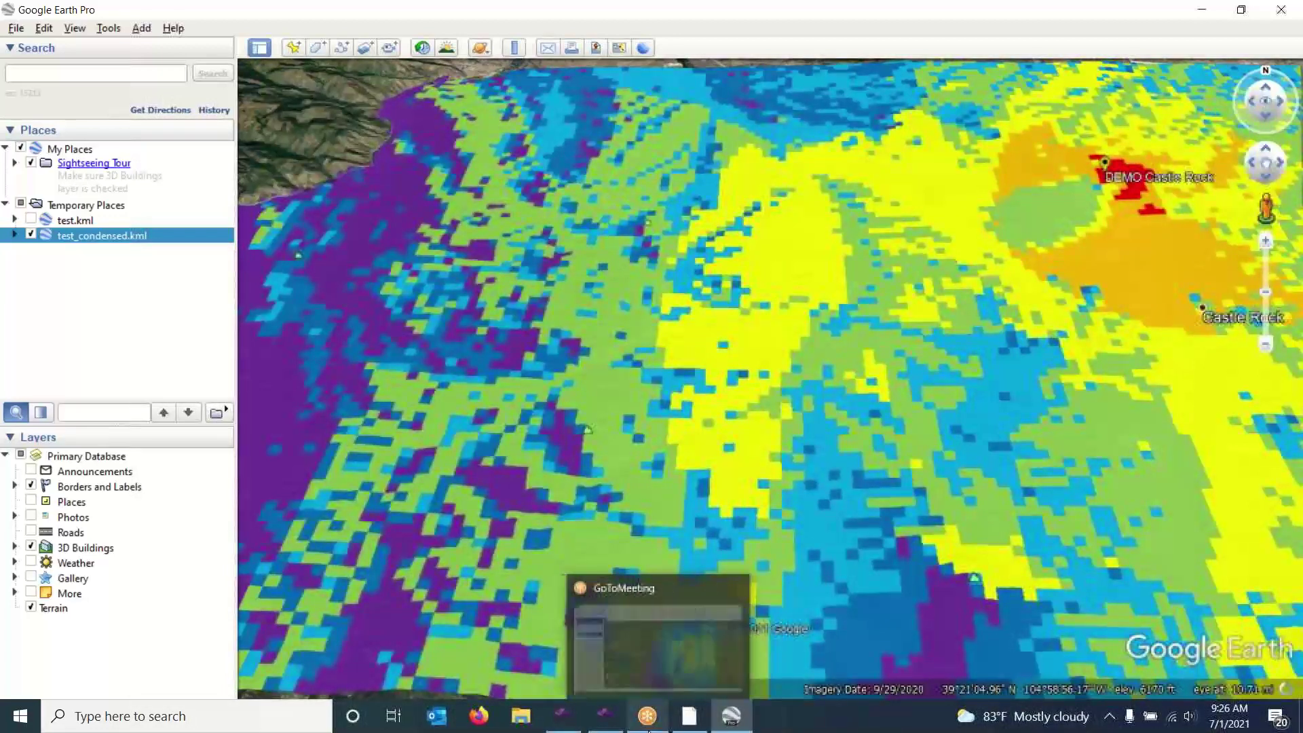
left_click(699, 724)
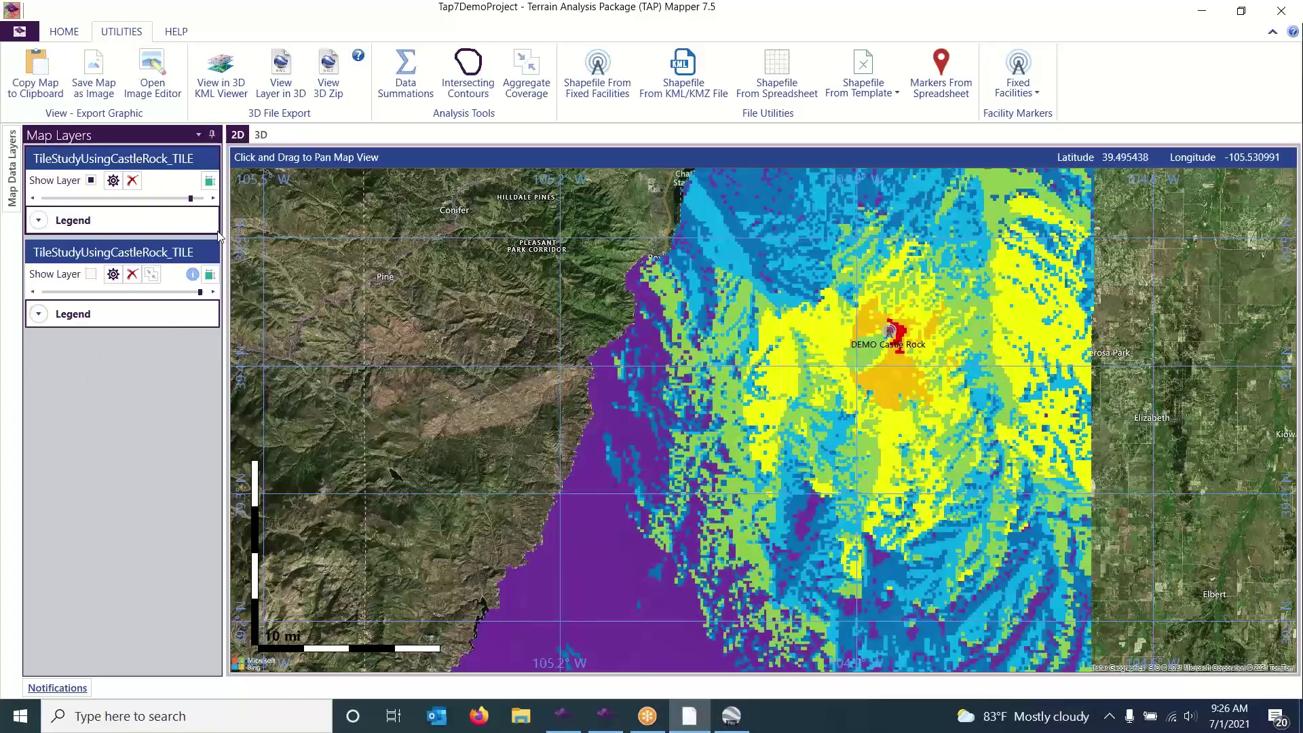
left_click(281, 75)
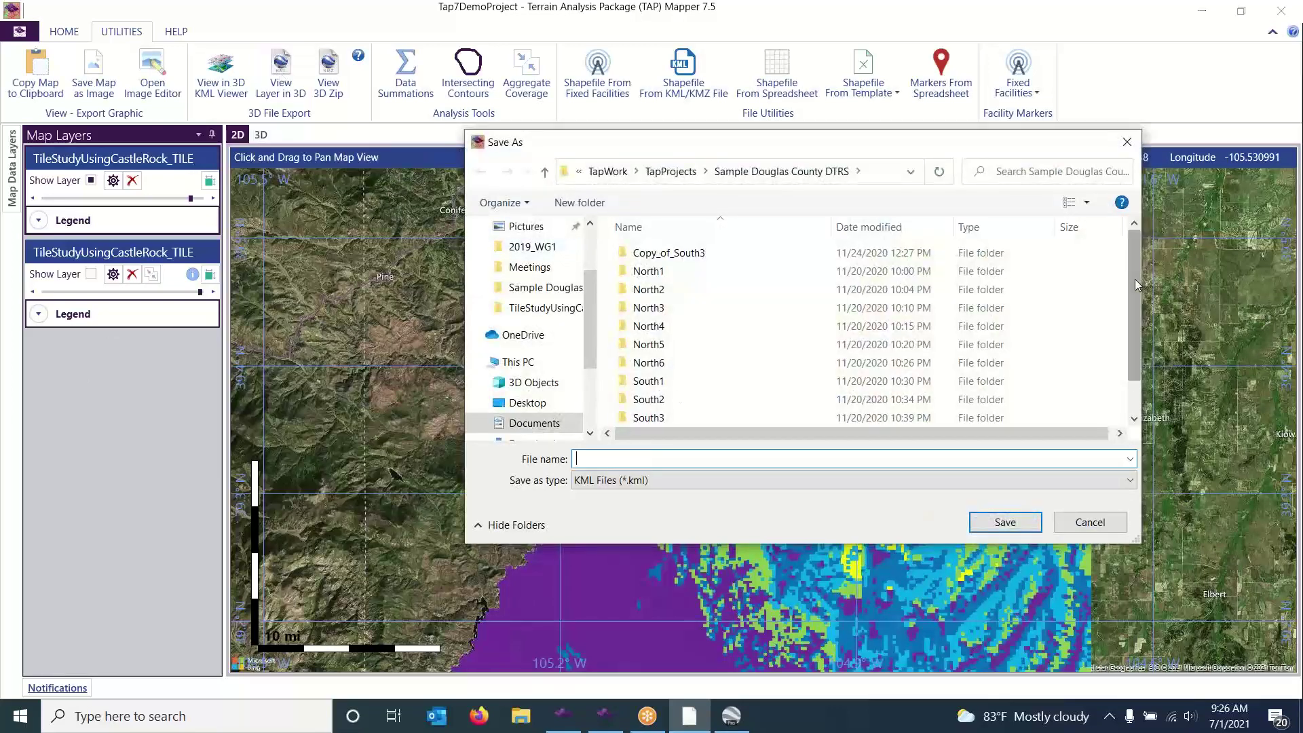
left_click_drag(1135, 279, 1134, 306)
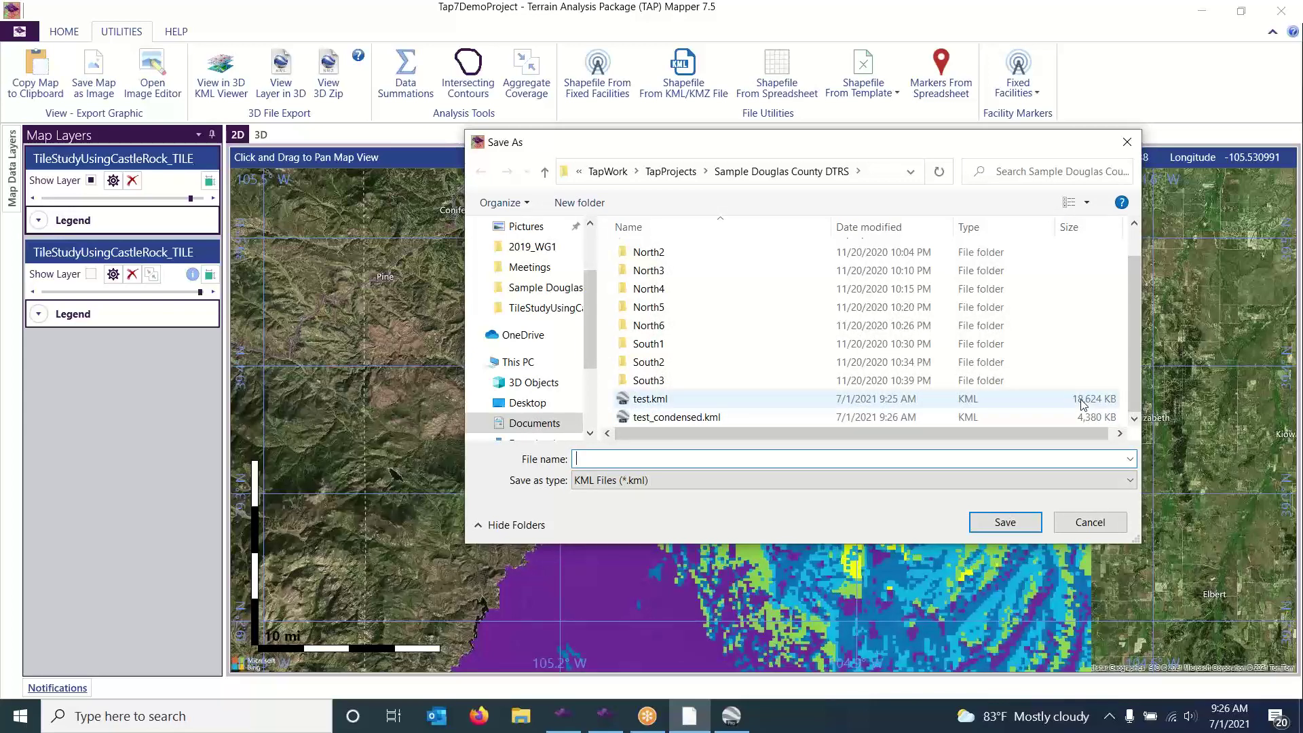
left_click(1100, 521)
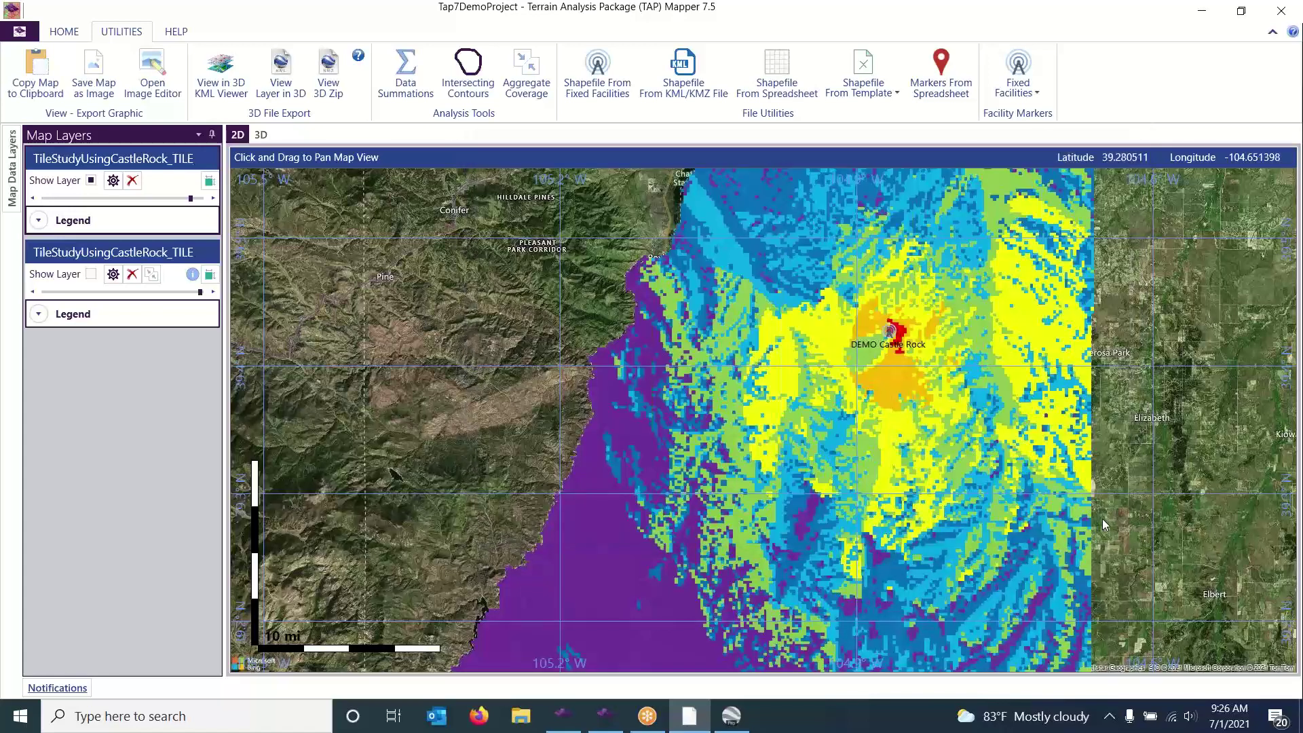